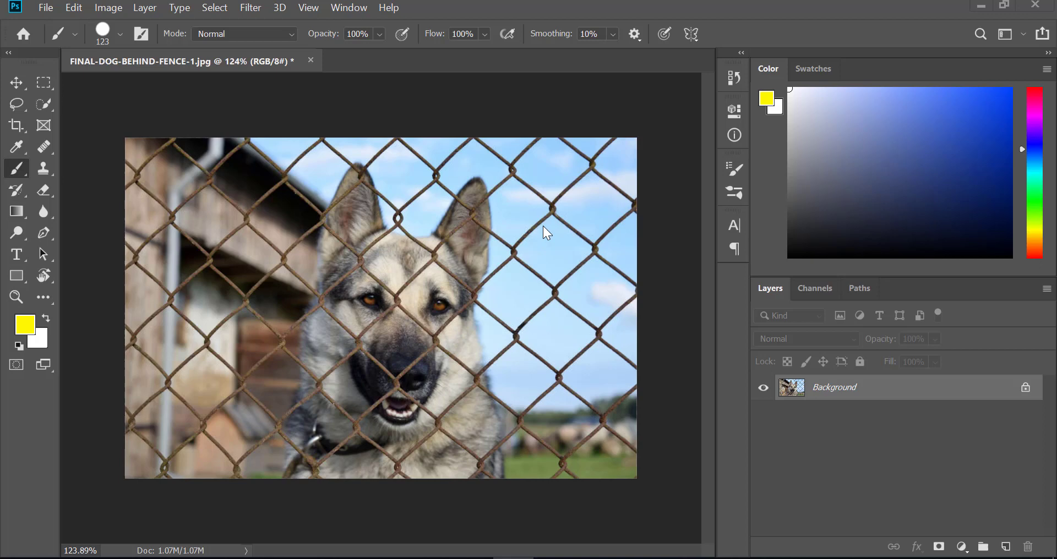
Add a new layer above the Background and name it Fence Mask
click(1005, 548)
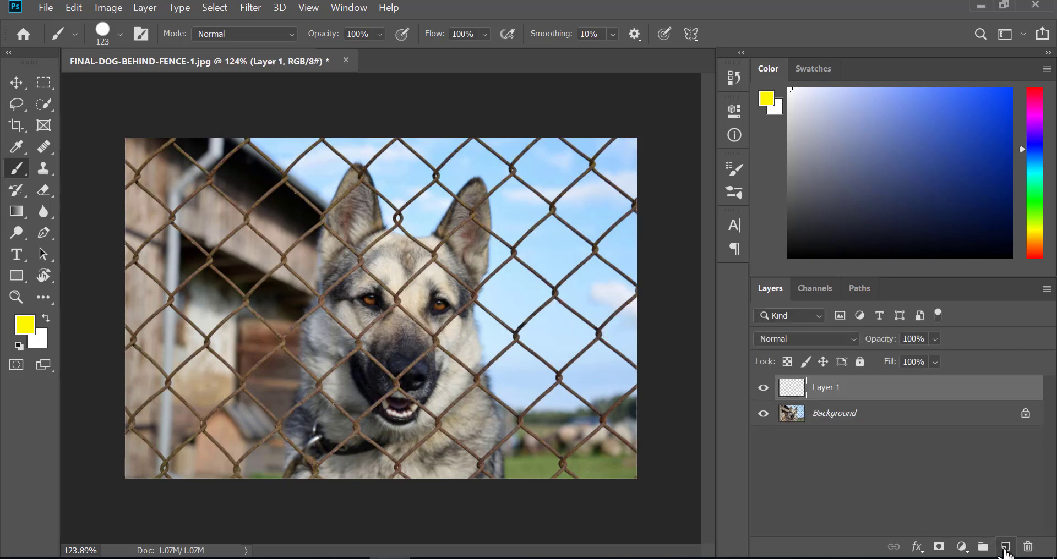
double_click(829, 389)
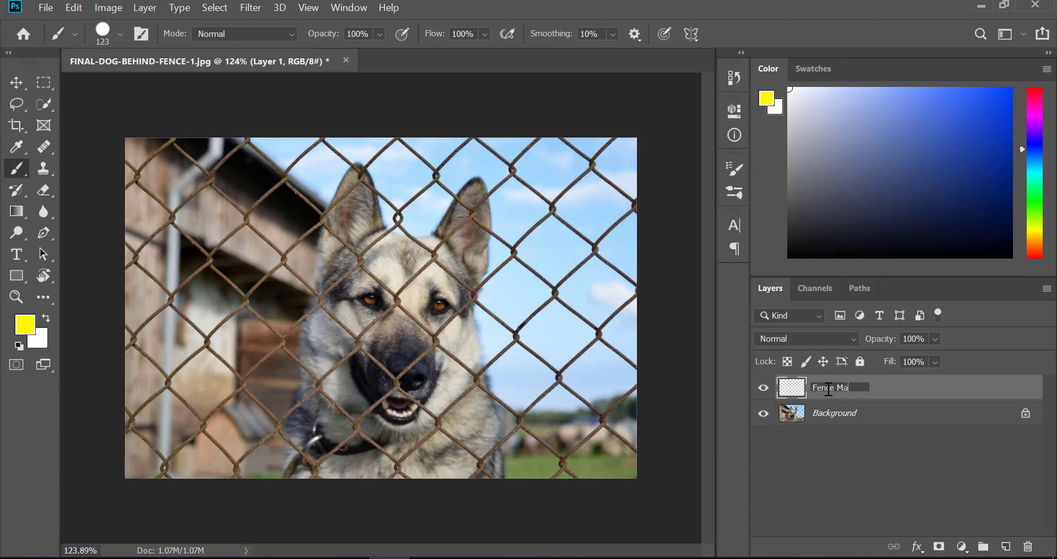
click(839, 445)
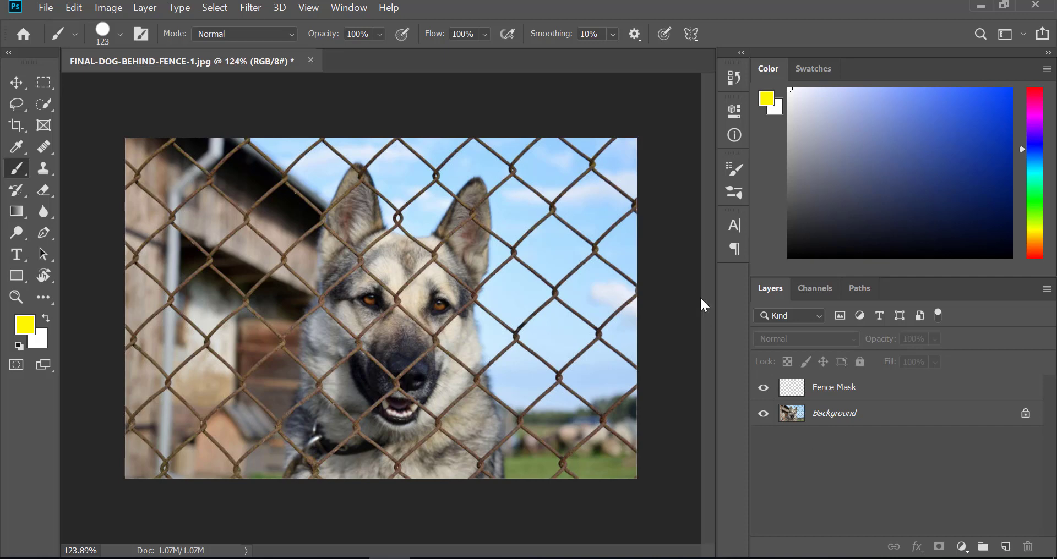
Select the Fence Mask layer and activate the Brush with a 15 px Hard Round tip at 100% hardness
scroll(583, 158, up, 4)
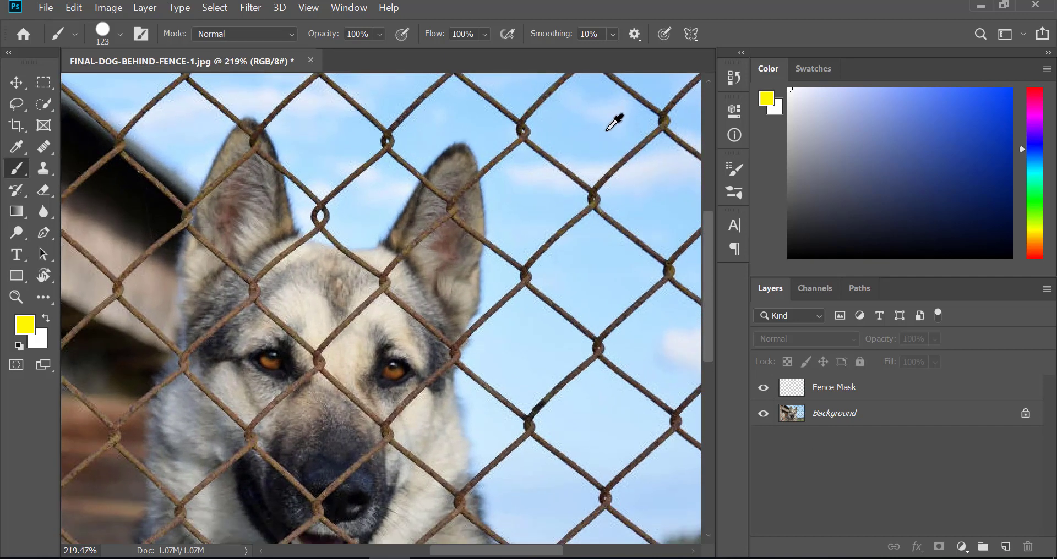
drag(615, 122, 520, 220)
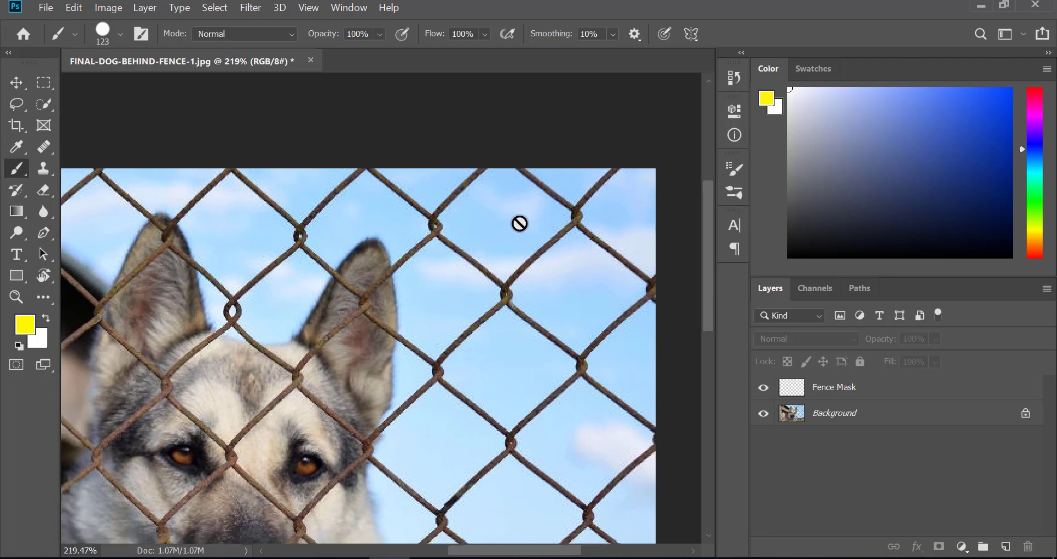
scroll(502, 201, up, 1)
key(w)
click(799, 388)
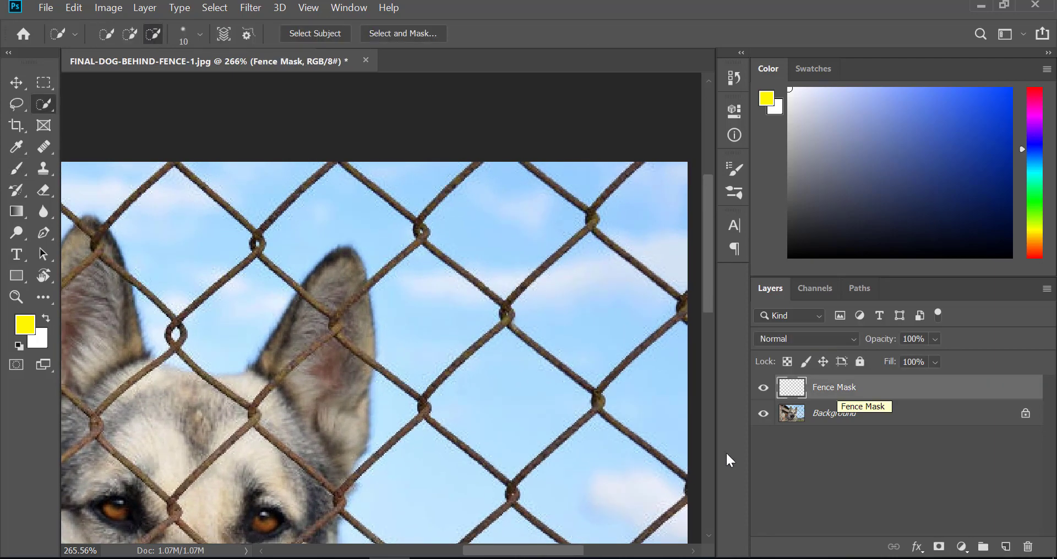
click(16, 174)
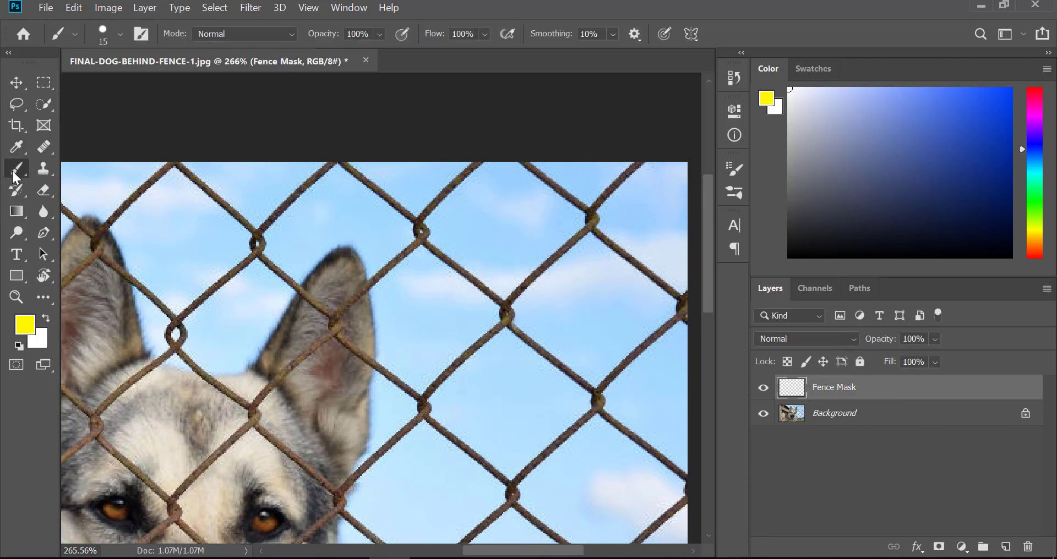
click(120, 34)
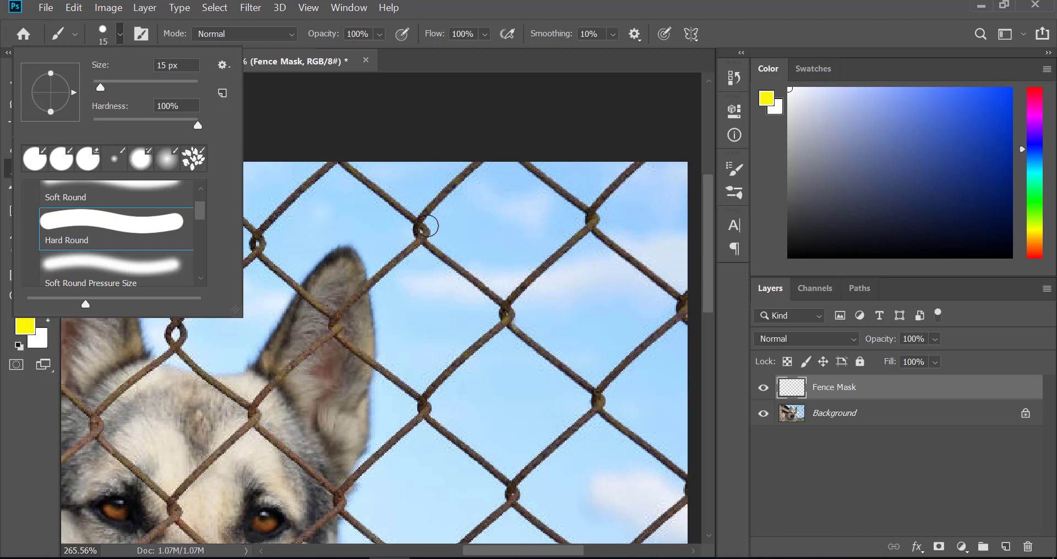
scroll(472, 189, up, 4)
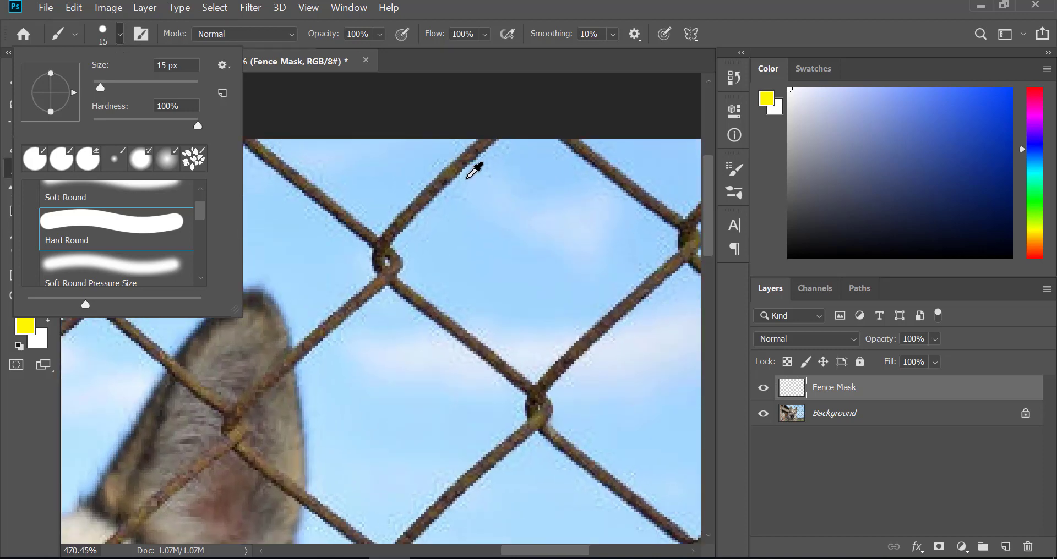
click(119, 35)
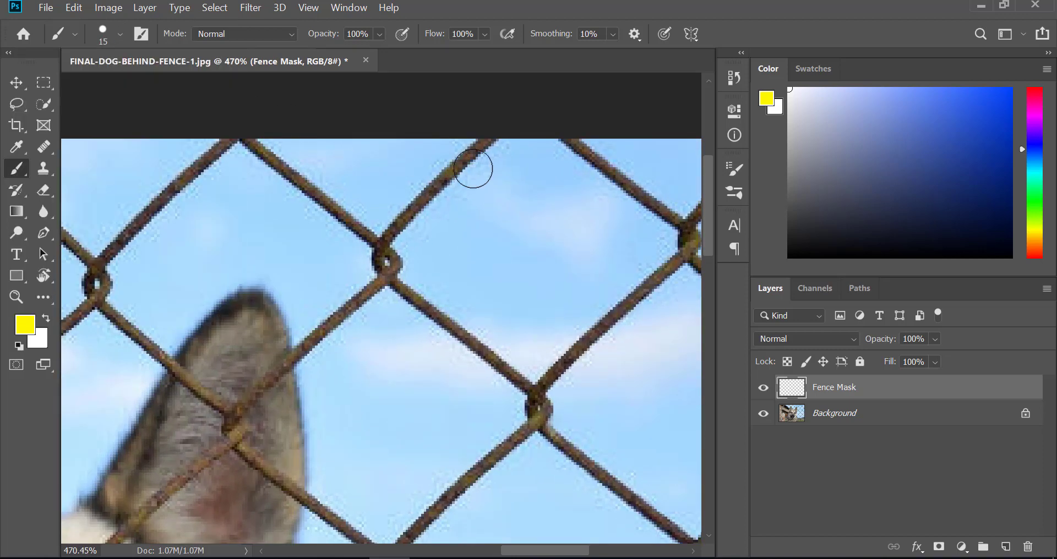
Paint connected straight yellow strokes along the diagonal wire from the photo's upper edge across the dog's right-hand ear to the forehead
scroll(480, 157, up, 2)
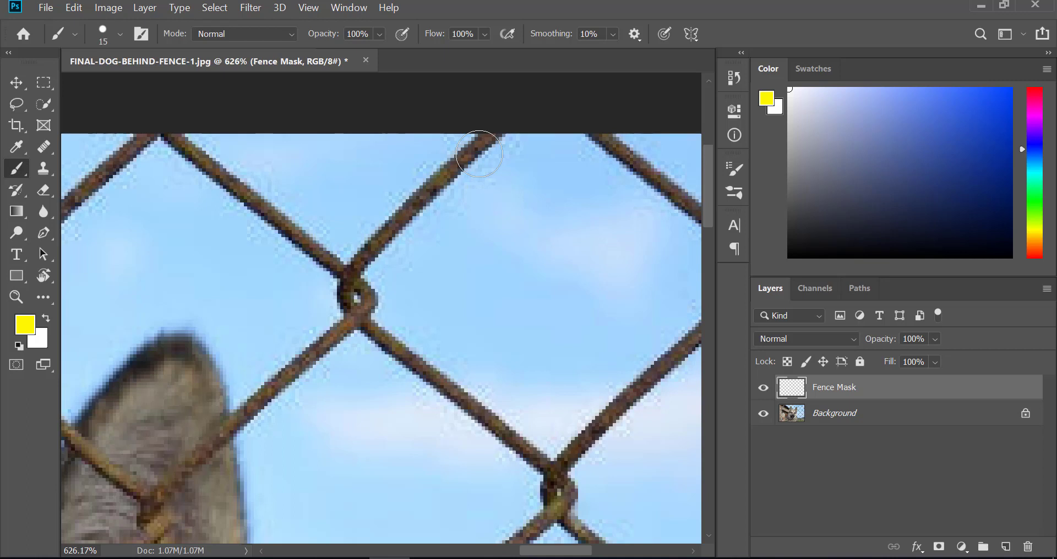
key(bracketright)
click(487, 139)
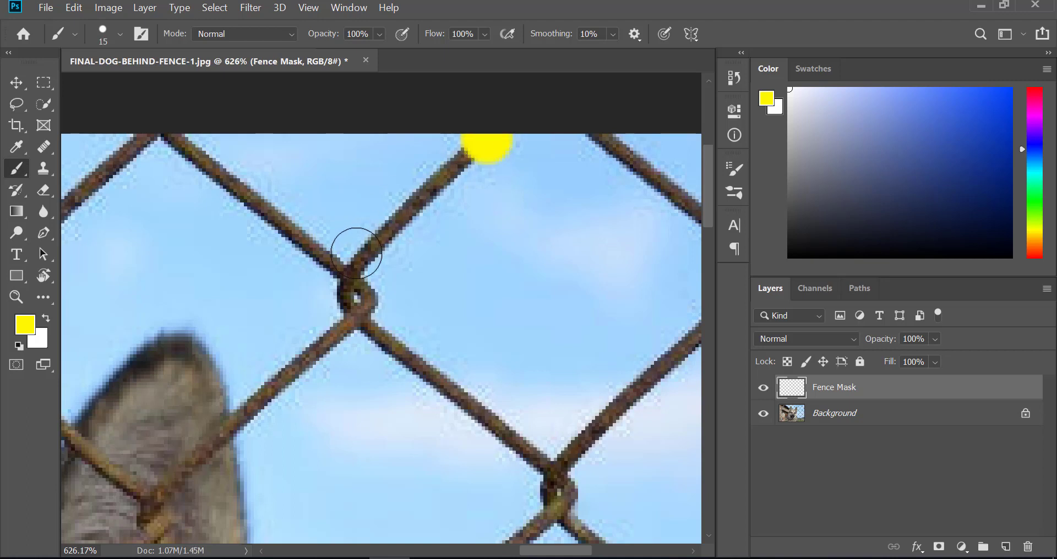
shift+click(351, 271)
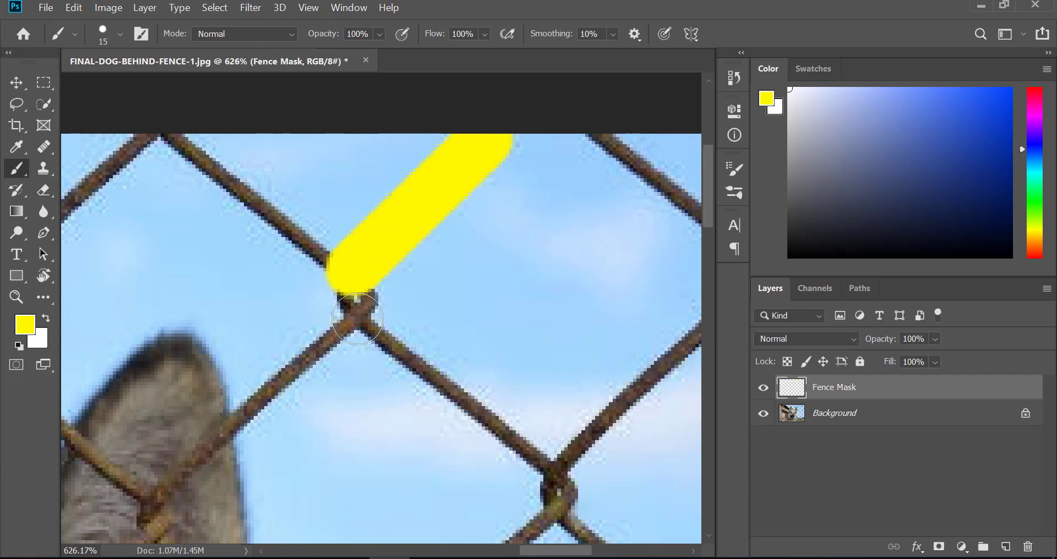
shift+click(356, 318)
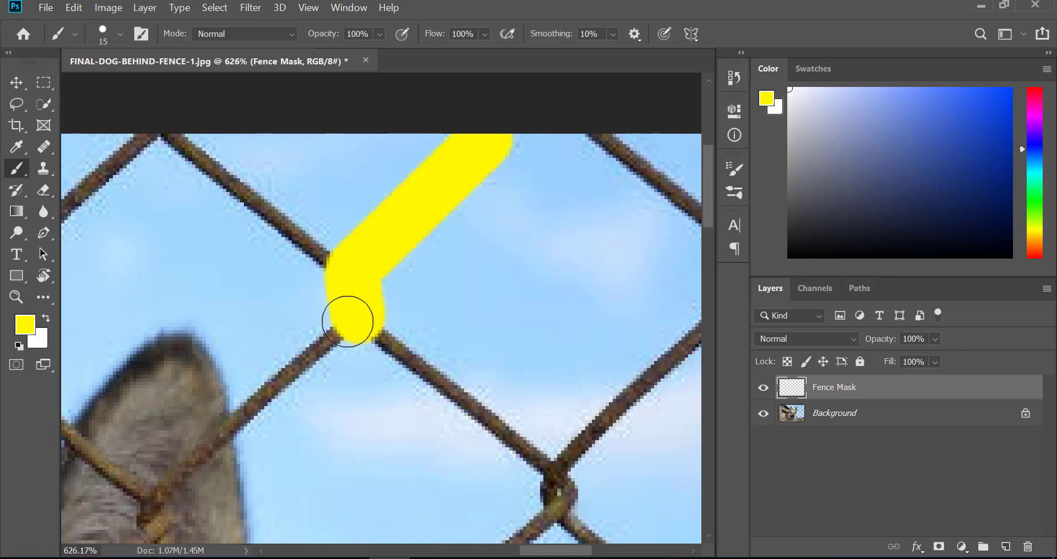
shift+click(153, 500)
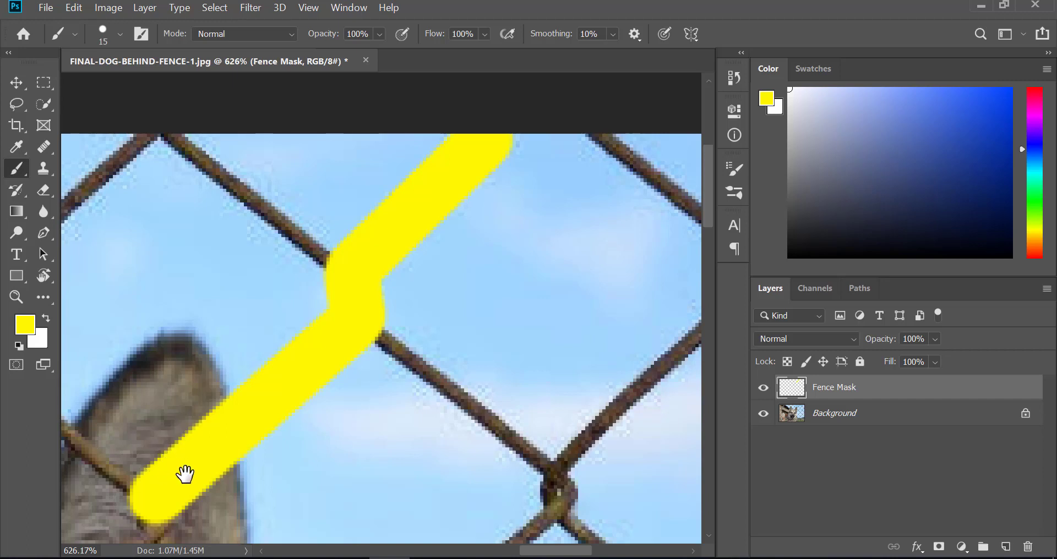
mouse_move(185, 475)
mouse_down()
mouse_move(299, 323)
mouse_move(440, 238)
mouse_up()
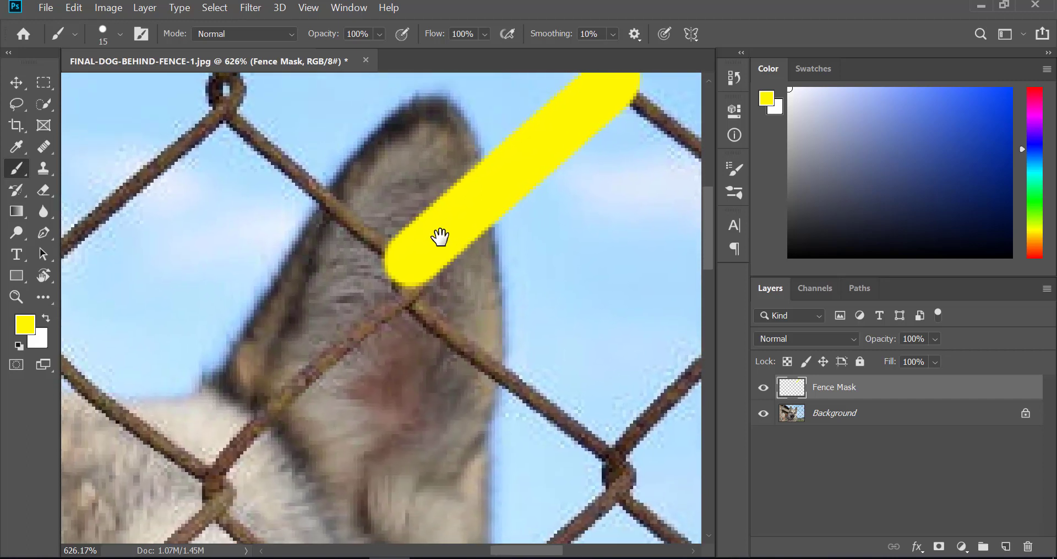
drag(405, 278, 402, 289)
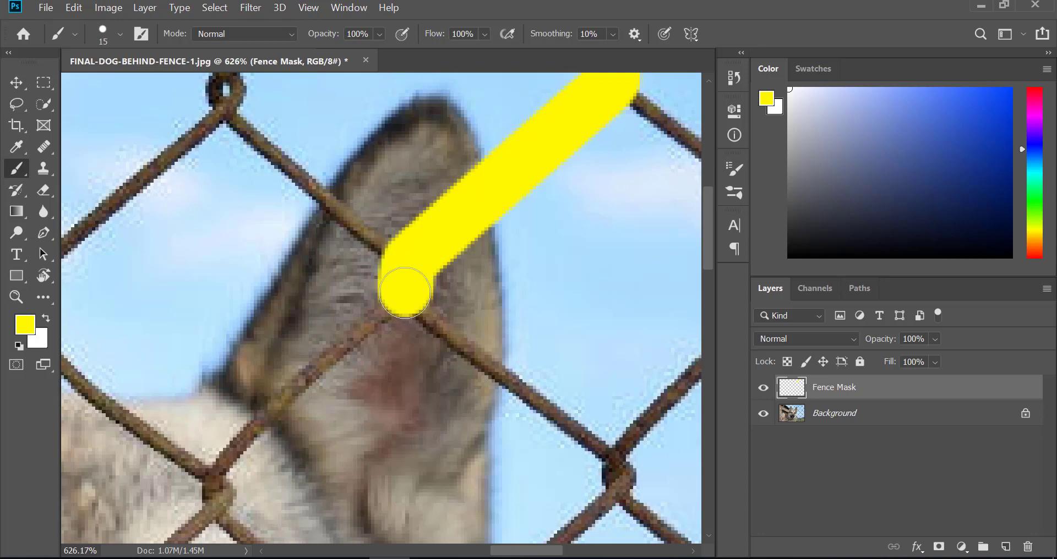
shift+click(212, 472)
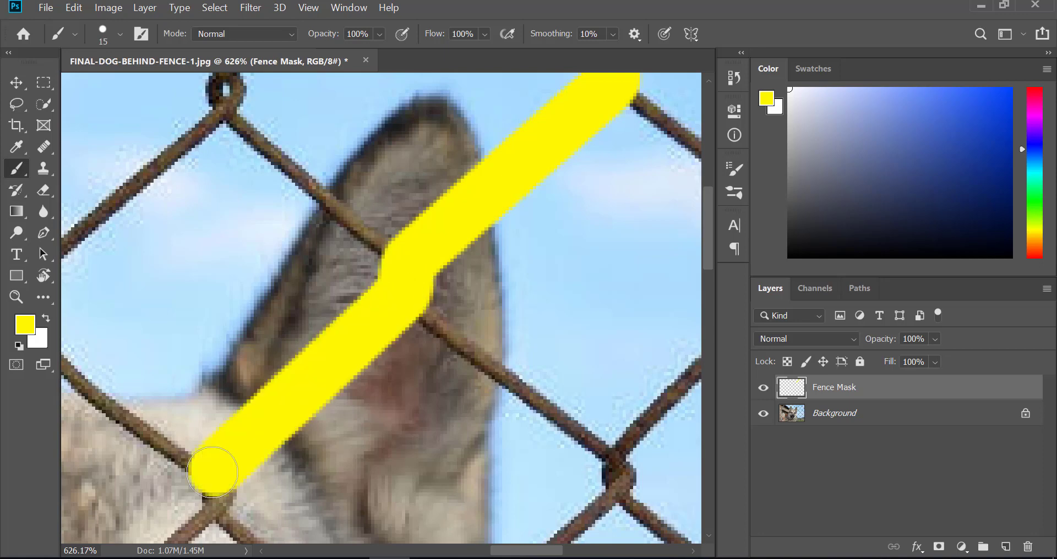
Continue covering the same diagonal wire in yellow from the forehead across the muzzle down to the photo's lower edge
drag(279, 479, 483, 228)
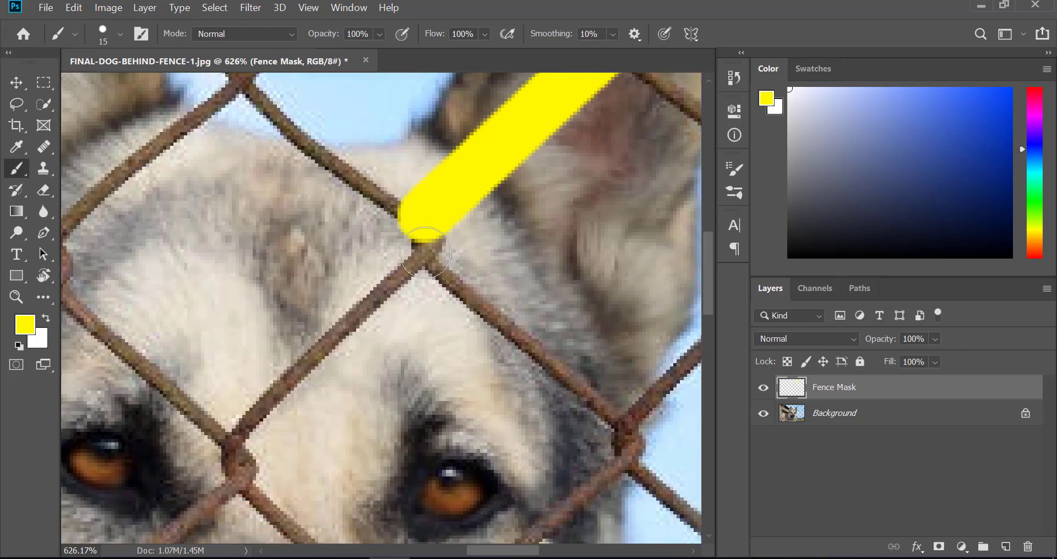
shift+click(231, 439)
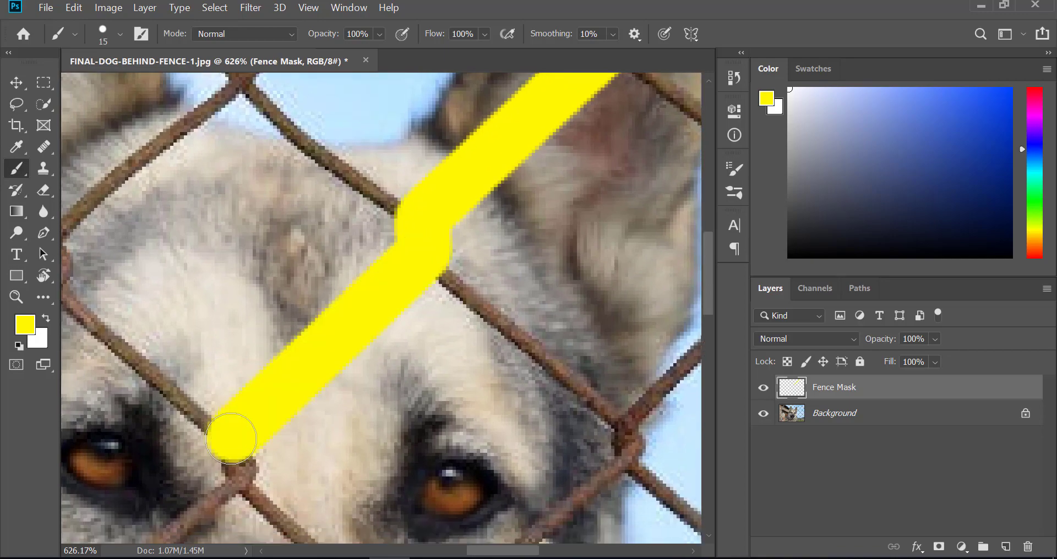
drag(231, 439, 457, 232)
shift+click(264, 425)
drag(265, 425, 507, 207)
shift+click(310, 401)
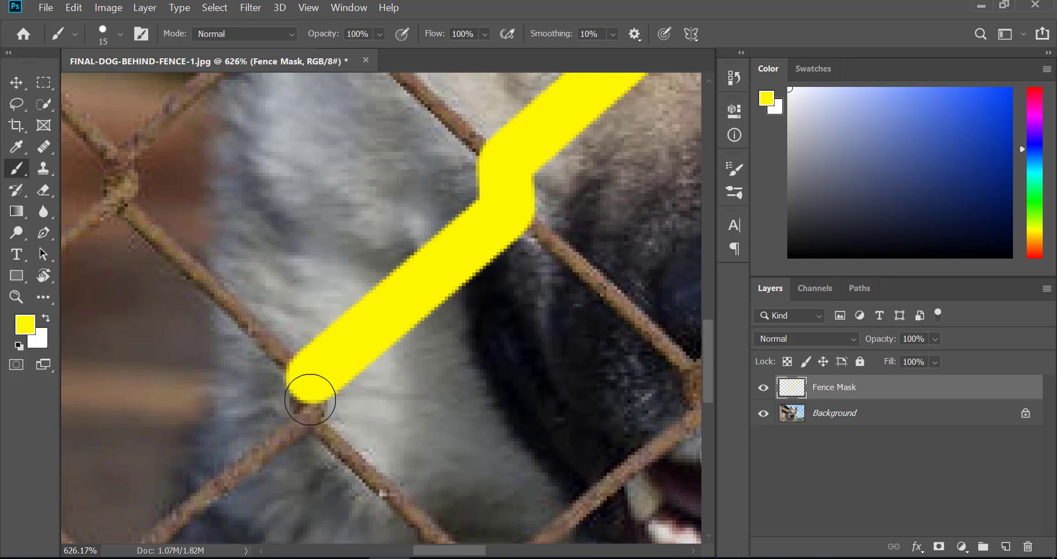
drag(310, 400, 448, 303)
shift+click(307, 418)
drag(307, 418, 479, 241)
shift+click(313, 386)
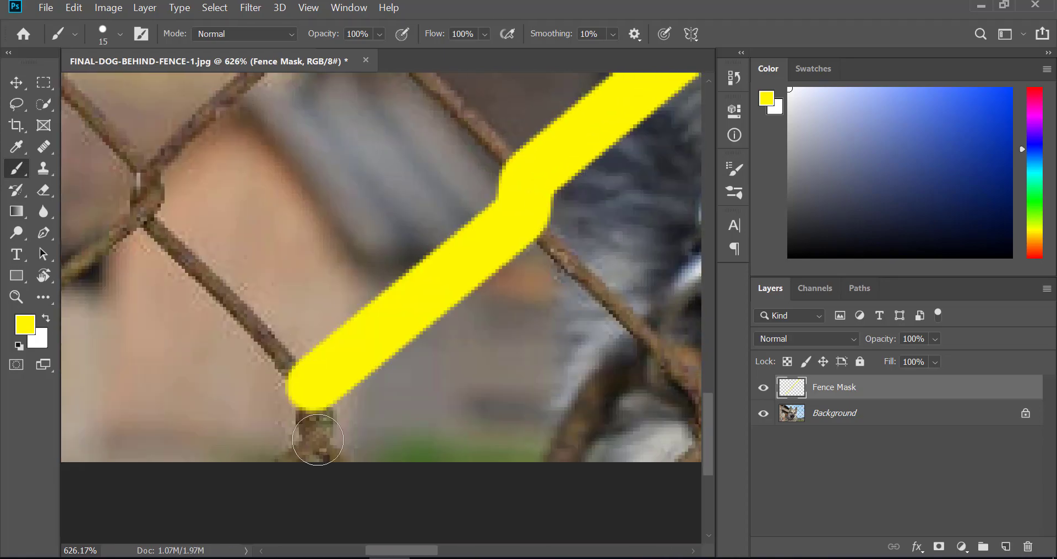
shift+click(295, 435)
key(ctrl+0)
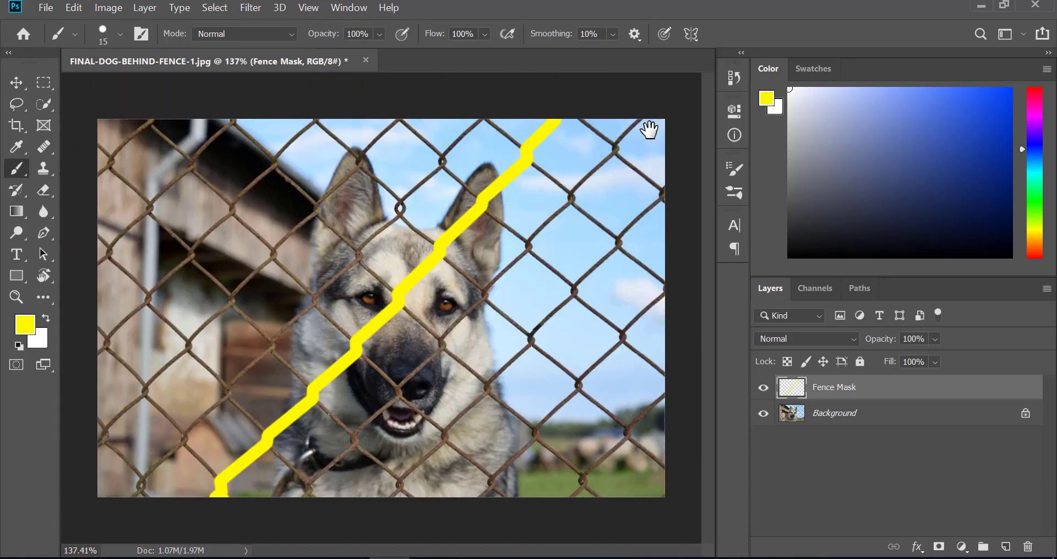
Paint yellow over the next diagonal wire to the right, from the upper edge through the sky knots beside the ear
scroll(624, 147, up, 3)
drag(635, 132, 533, 213)
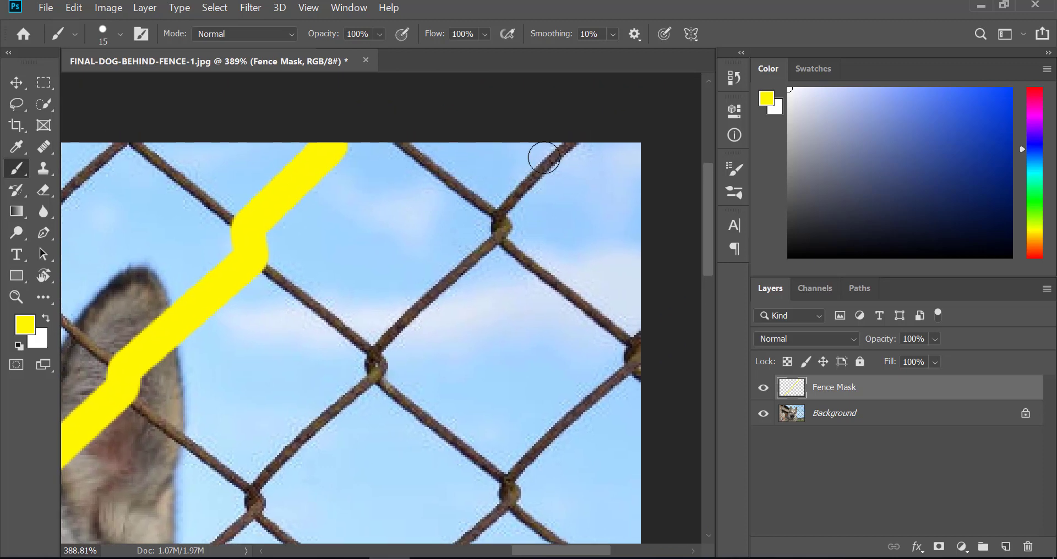
drag(566, 130, 578, 184)
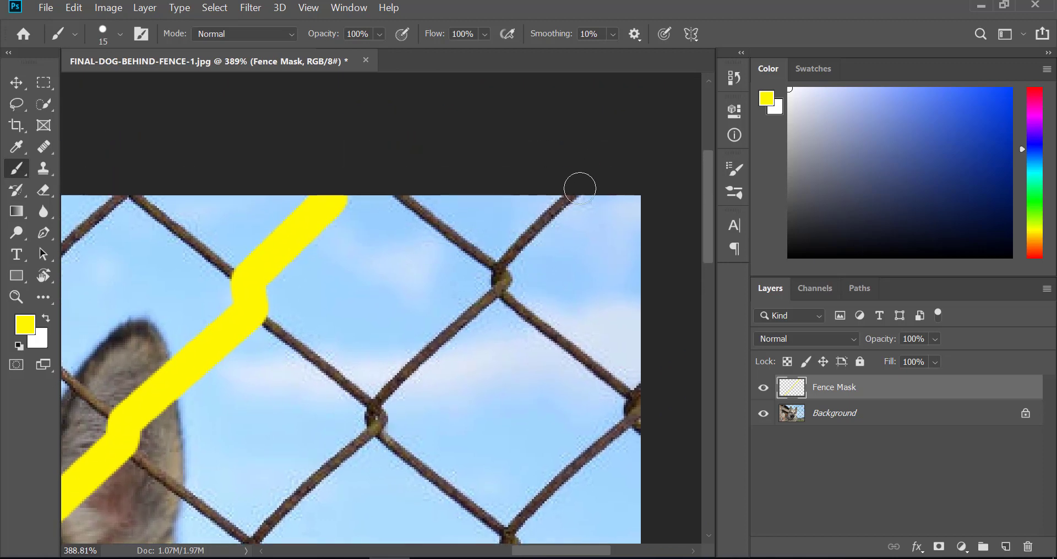
scroll(586, 214, up, 3)
click(563, 180)
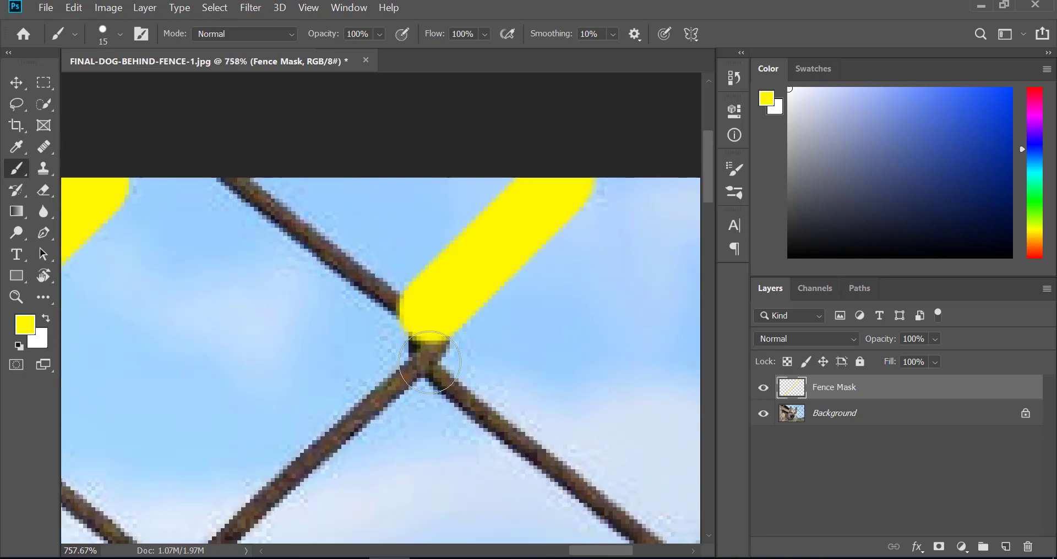
shift+click(429, 363)
shift+click(308, 432)
shift+click(302, 496)
mouse_move(358, 460)
mouse_down()
mouse_move(484, 314)
mouse_move(539, 160)
mouse_up()
shift+click(279, 413)
shift+click(276, 455)
drag(276, 455, 505, 216)
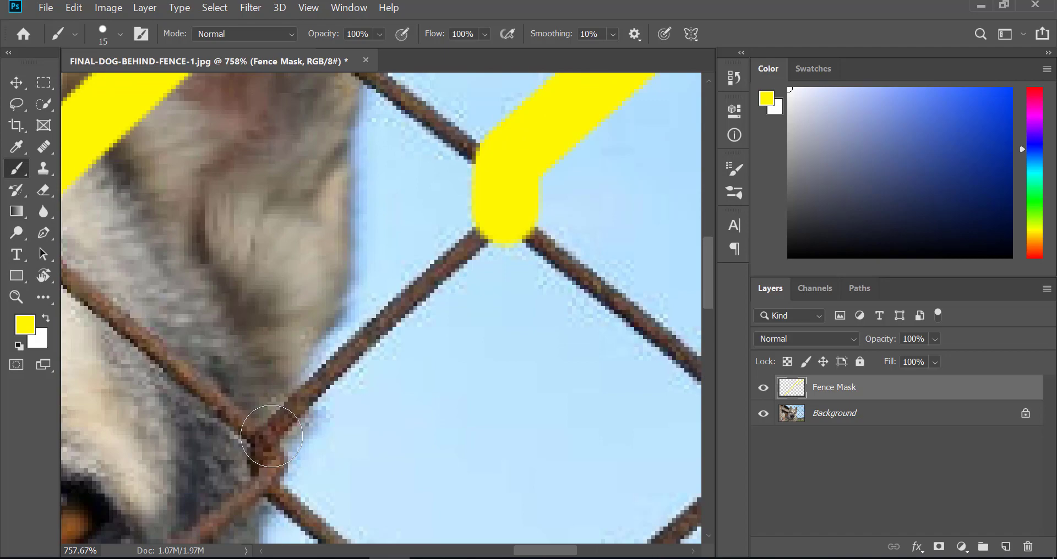
Continue the second yellow strand from the sky beside the ear down across the dog's face to the nose
shift+click(270, 437)
shift+click(264, 486)
drag(363, 490, 611, 265)
shift+click(276, 484)
drag(330, 520, 474, 276)
shift+click(425, 288)
shift+click(185, 498)
drag(342, 437, 623, 112)
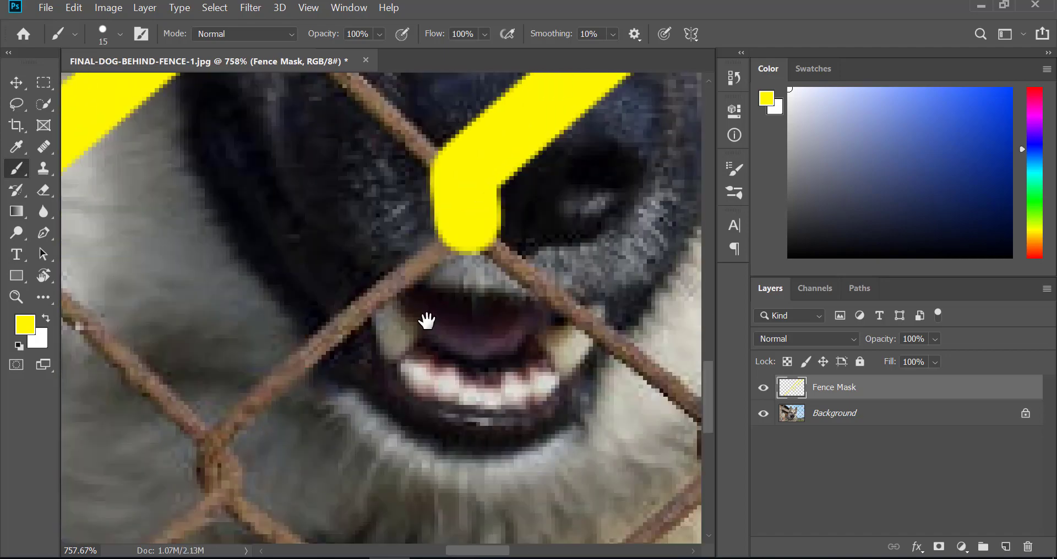
Finish the second yellow strand from below the nose past the mouth and collar to the photo's lower edge
drag(427, 320, 498, 273)
shift+click(288, 380)
shift+click(288, 441)
drag(342, 408, 602, 141)
shift+click(298, 392)
shift+click(299, 441)
drag(266, 459, 317, 471)
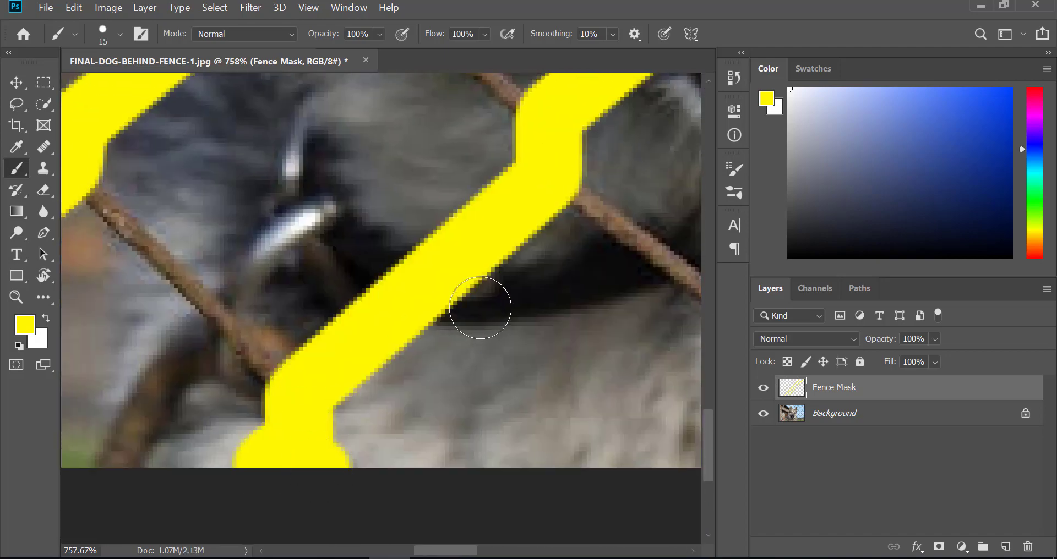
Cover the third diagonal wire in yellow from the photo's right edge through the sky toward the dog's neck
scroll(480, 308, down, 8)
scroll(672, 197, up, 7)
drag(672, 196, 554, 187)
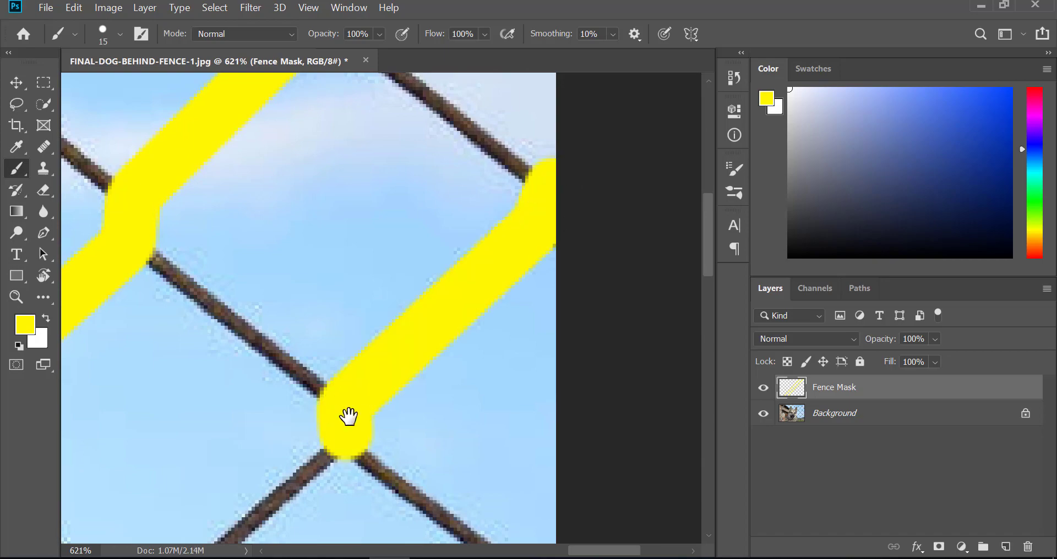
drag(348, 417, 599, 119)
shift+click(406, 354)
drag(453, 317, 605, 168)
shift+click(366, 435)
drag(375, 434, 632, 154)
Complete the third yellow strand over the dog's neck and chest down to the photo's lower edge
shift+click(415, 309)
drag(414, 353, 550, 192)
shift+click(350, 377)
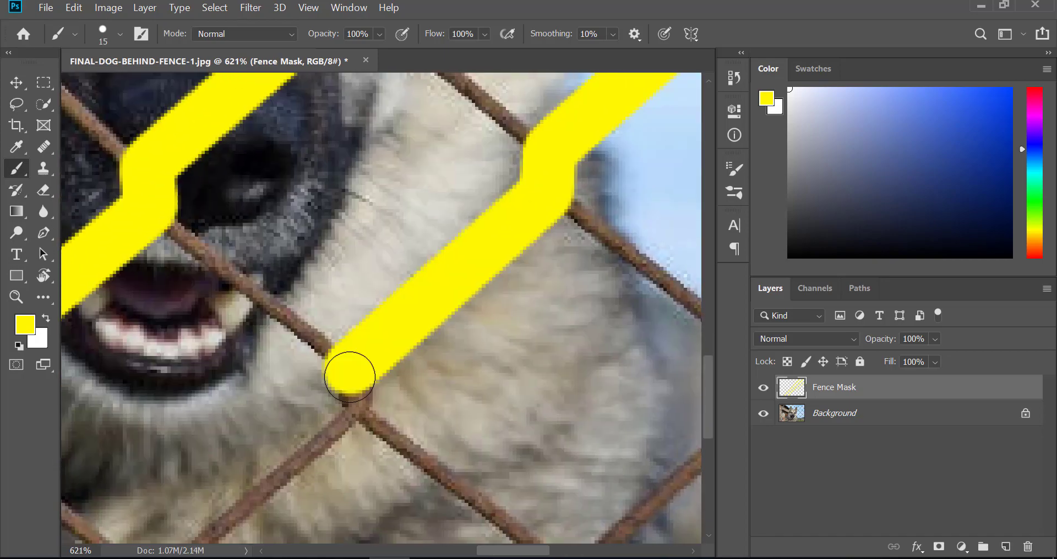
shift+click(361, 424)
drag(361, 424, 531, 217)
shift+click(333, 407)
shift+click(344, 470)
Paint the fourth diagonal wire yellow from the right edge near the cloud to the lower edge, undoing the stray connecting stroke
scroll(436, 291, down, 8)
scroll(669, 165, up, 7)
drag(662, 331, 527, 226)
shift+click(582, 171)
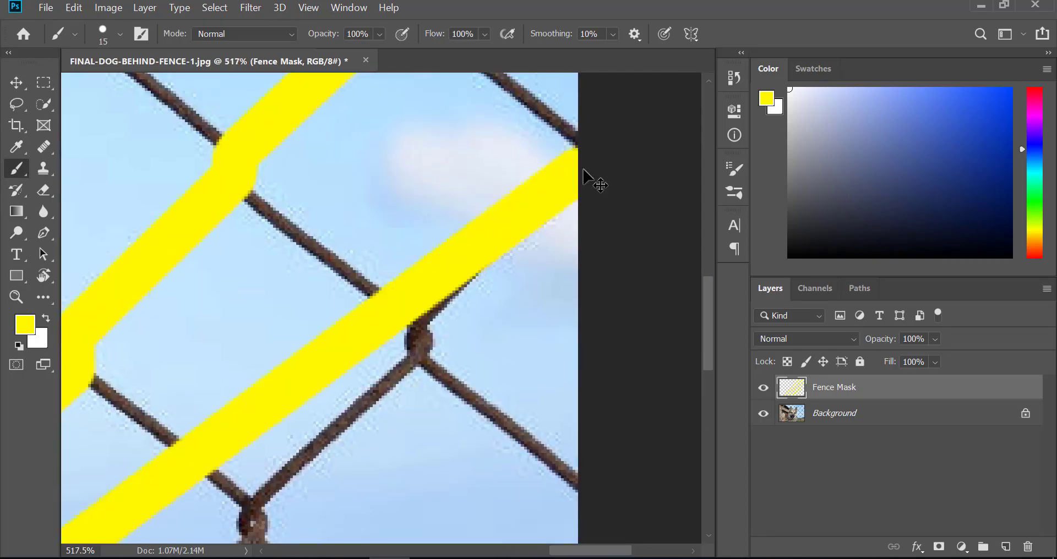
key(ctrl+z)
shift+click(418, 358)
shift+click(254, 496)
drag(310, 484, 494, 146)
shift+click(279, 365)
drag(286, 365, 460, 222)
shift+click(288, 399)
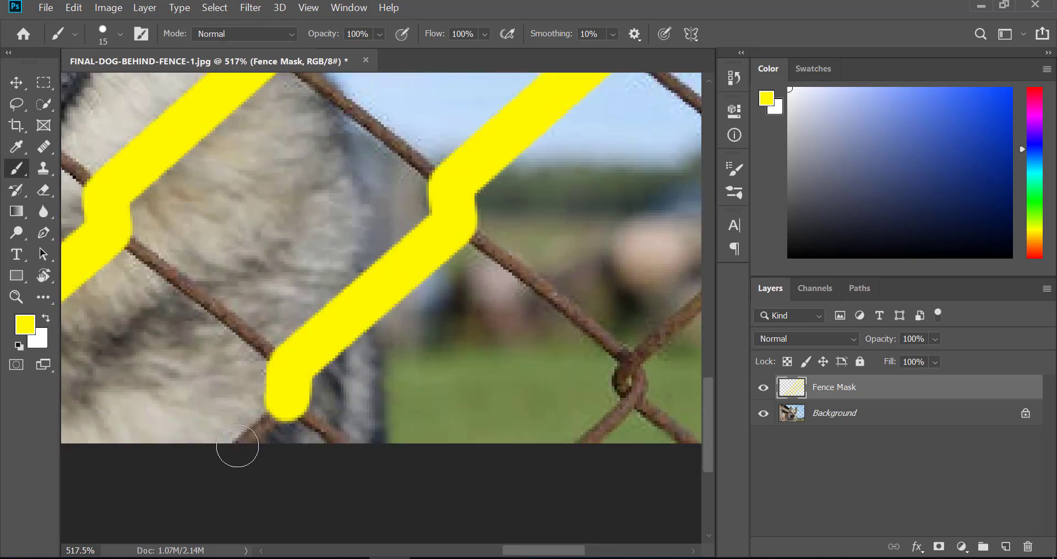
Cover the short diagonal wire in the photo's lower-right corner with yellow strokes
scroll(237, 446, down, 13)
scroll(641, 388, up, 11)
drag(644, 385, 441, 128)
scroll(331, 412, down, 3)
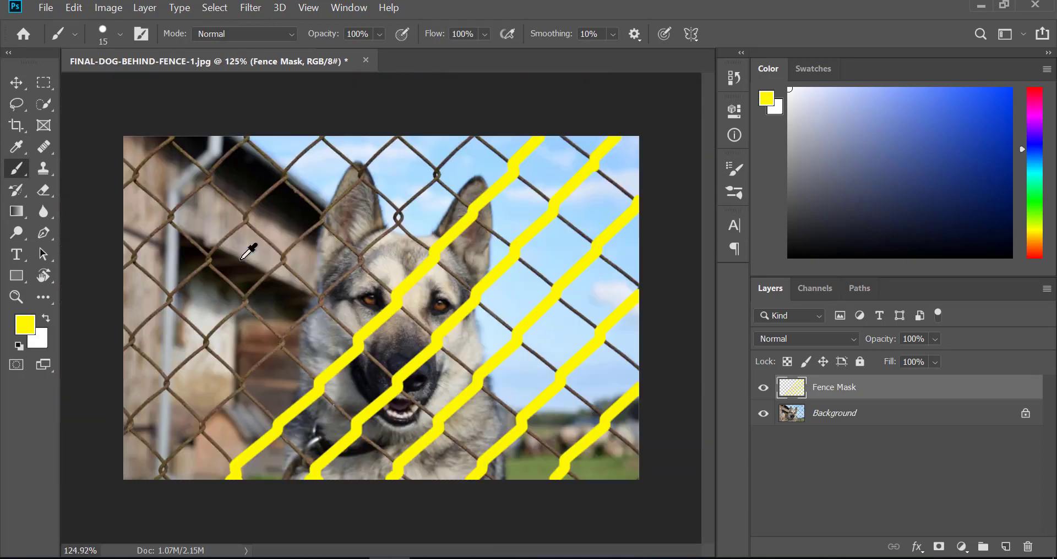
Paint the diagonal wire yellow from the sky between the dog's ears, over its forehead and the barn, down to the photo's lower-left area
scroll(488, 309, up, 4)
shift+click(164, 491)
drag(164, 493, 358, 288)
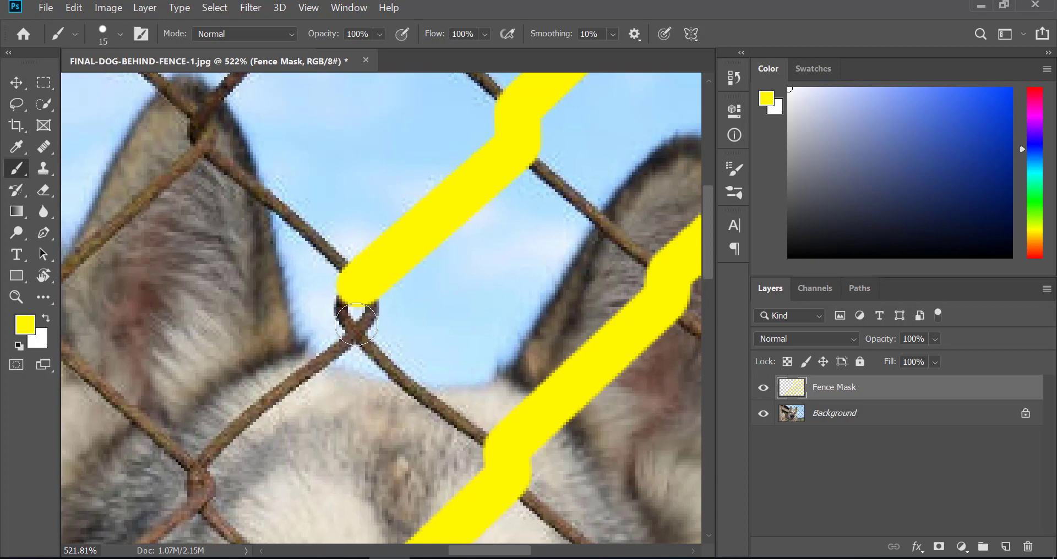
scroll(321, 350, down, 4)
scroll(410, 298, left, 3)
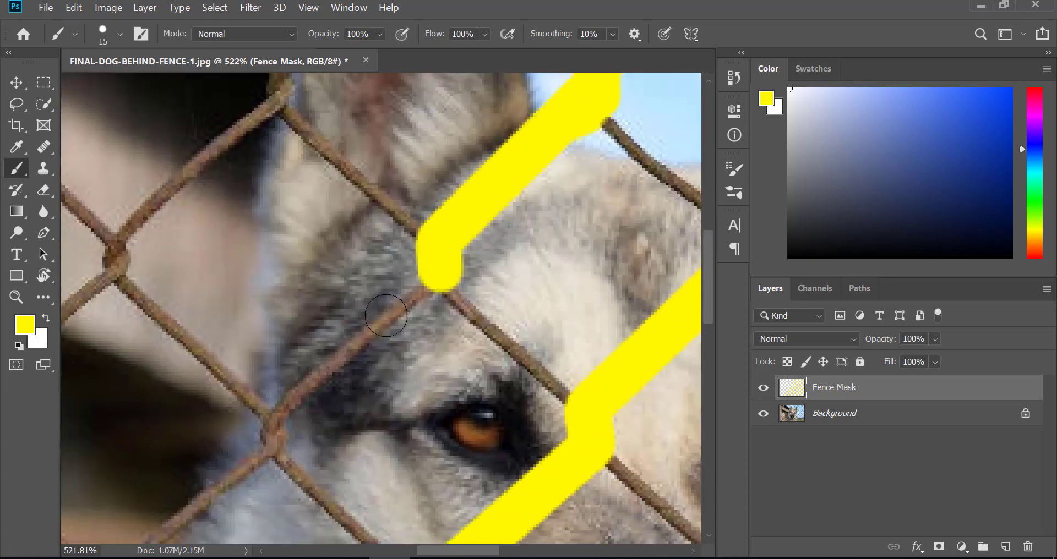
scroll(268, 458, down, 4)
scroll(295, 406, left, 3)
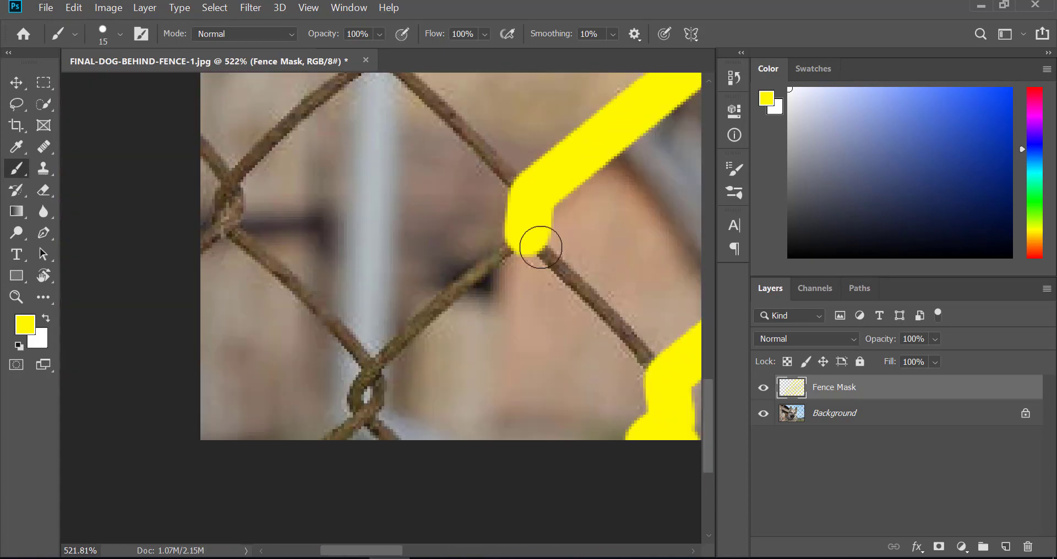
scroll(339, 432, down, 10)
scroll(418, 111, up, 10)
Cover the next parallel wire in yellow from the photo's upper edge over the dog's left-hand ear and across the barn to the left edge
scroll(418, 110, down, 3)
click(431, 116)
shift+click(323, 227)
drag(323, 227, 316, 253)
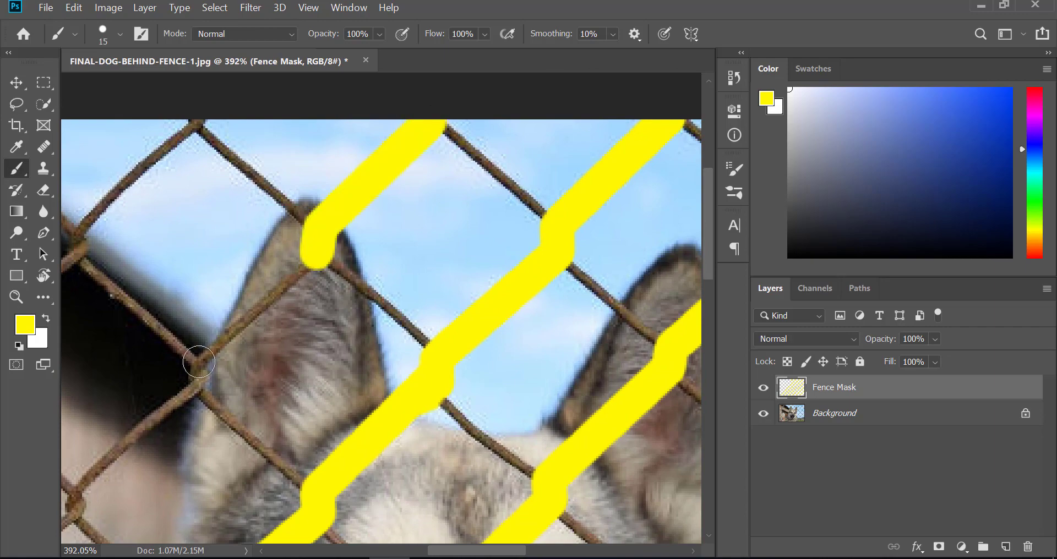
shift+click(198, 370)
drag(197, 386, 383, 256)
shift+click(270, 379)
scroll(503, 227, down, 2)
scroll(503, 226, left, 2)
shift+click(224, 424)
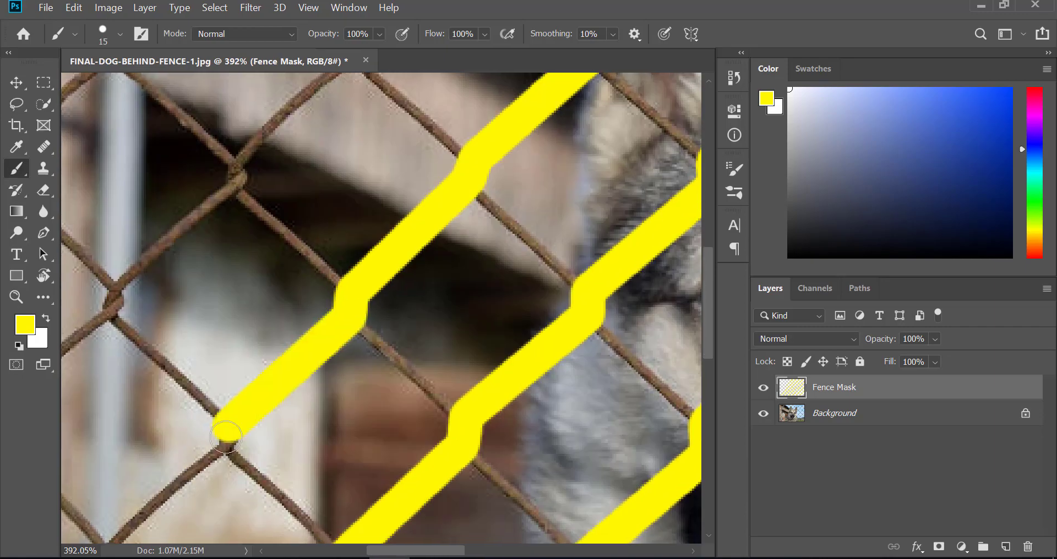
scroll(279, 405, down, 1)
scroll(279, 405, left, 2)
drag(279, 405, 364, 316)
shift+click(246, 441)
key(ctrl+0)
Paint the parallel wire yellow from the sky beside the barn roof, past the drainpipe, to the photo's left edge
scroll(324, 111, up, 10)
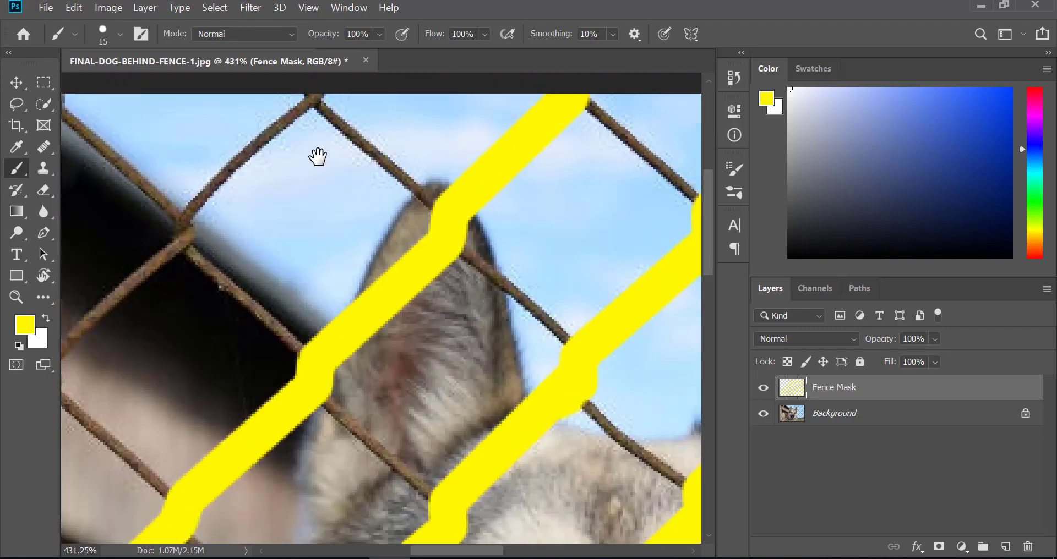
drag(319, 160, 357, 190)
click(355, 131)
shift+click(223, 253)
shift+click(222, 278)
shift+click(92, 394)
drag(91, 420, 357, 259)
shift+click(226, 390)
drag(228, 391, 299, 237)
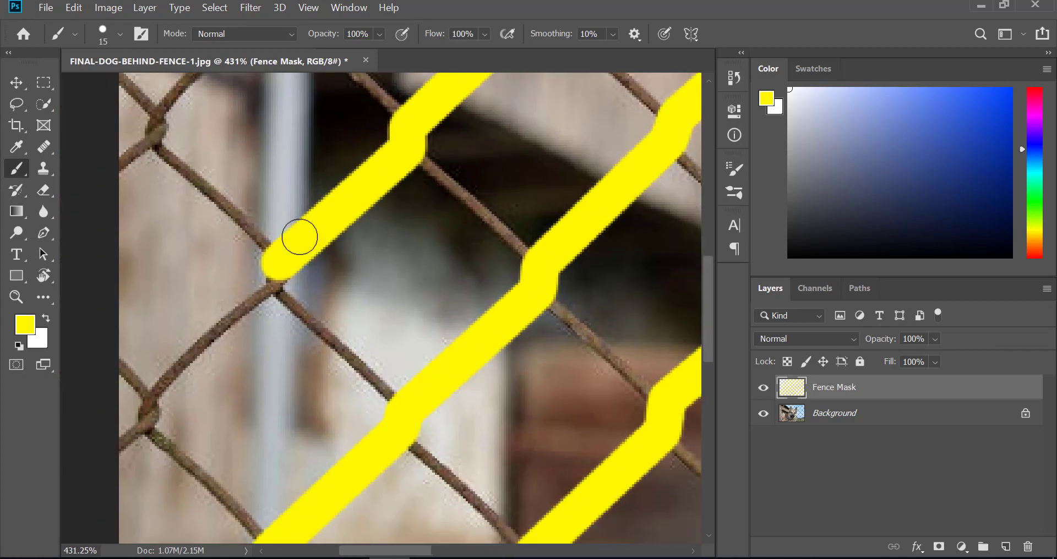
shift+click(275, 292)
shift+click(124, 441)
Cover the wire crossing the barn's upper corner in yellow, from the photo's upper edge down to its left edge
drag(386, 82, 168, 535)
click(333, 173)
shift+click(197, 312)
shift+click(188, 345)
drag(189, 345, 397, 165)
shift+click(271, 278)
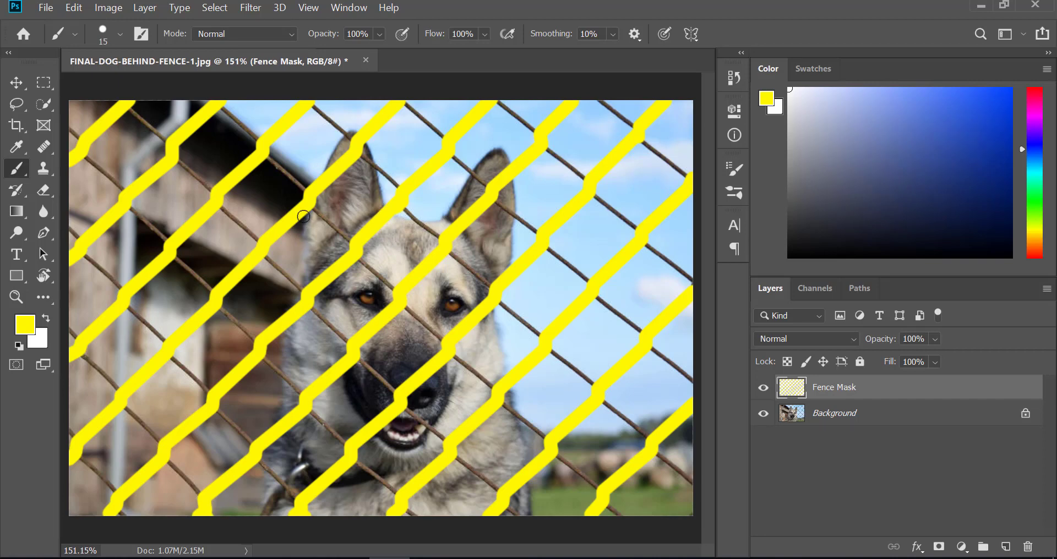
Paint two crossing wires in the opposite diagonal direction yellow, over the lower barn down to the photo's lower edge near the collar
scroll(78, 434, up, 4)
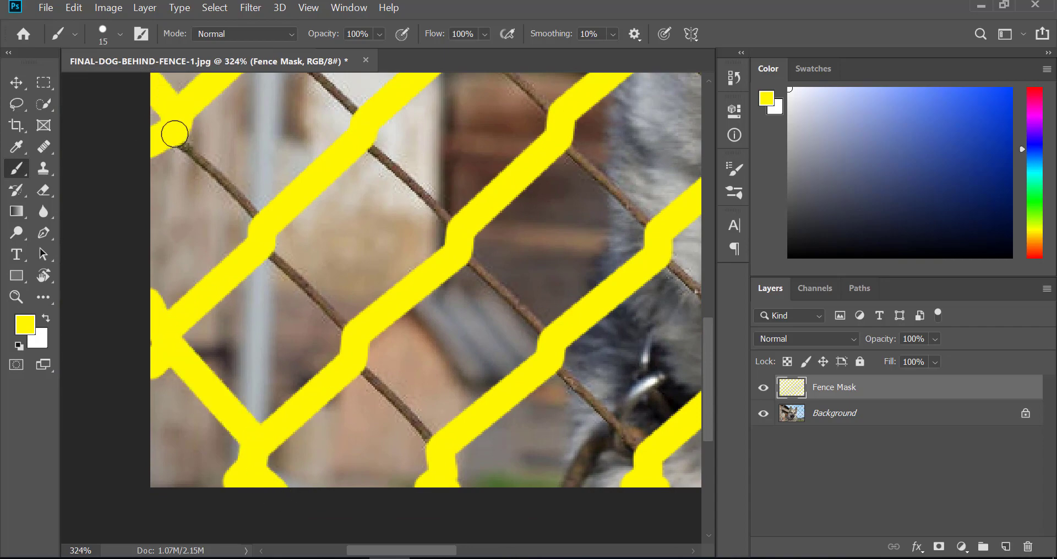
mouse_move(172, 134)
mouse_down()
mouse_move(267, 225)
mouse_move(344, 326)
mouse_move(350, 360)
mouse_move(446, 428)
mouse_up()
mouse_move(654, 459)
mouse_down()
mouse_move(371, 153)
mouse_move(415, 332)
mouse_move(207, 98)
mouse_up()
drag(532, 357, 83, 135)
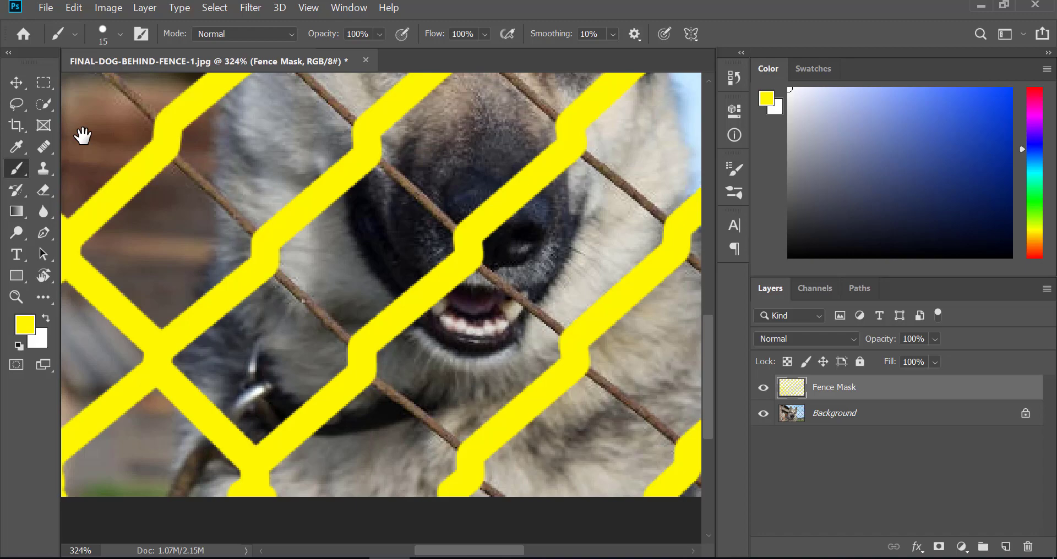
Cover the next crossing wire in yellow from the lower edge at the dog's chest up across the barn to the upper-left edge
mouse_move(512, 503)
mouse_down()
mouse_move(262, 260)
mouse_move(186, 144)
mouse_move(403, 385)
mouse_up()
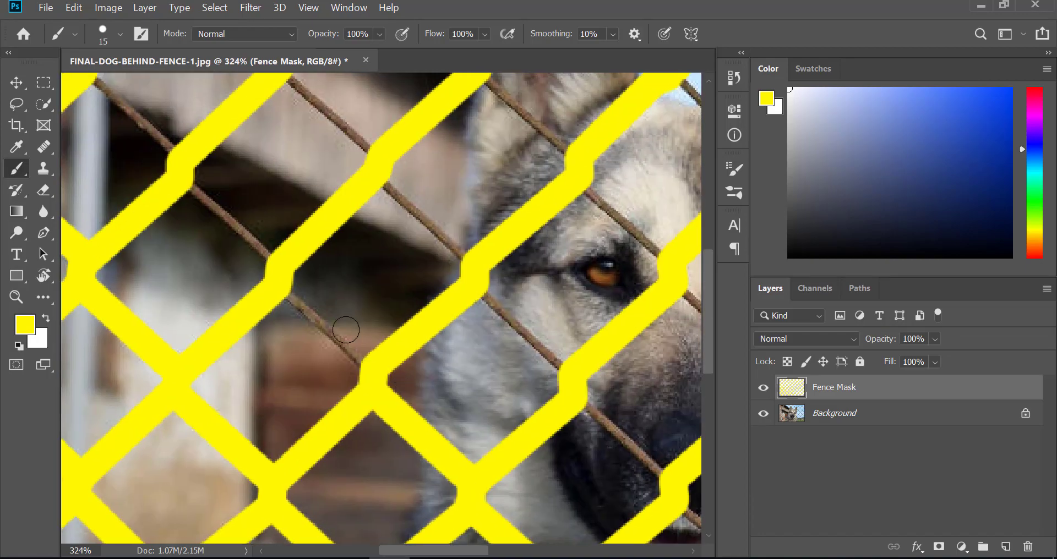
shift+click(282, 268)
shift+click(181, 168)
shift+click(85, 77)
drag(85, 77, 248, 208)
shift+click(153, 106)
mouse_move(154, 106)
mouse_down()
mouse_move(324, 287)
mouse_move(380, 367)
mouse_up()
shift+click(194, 274)
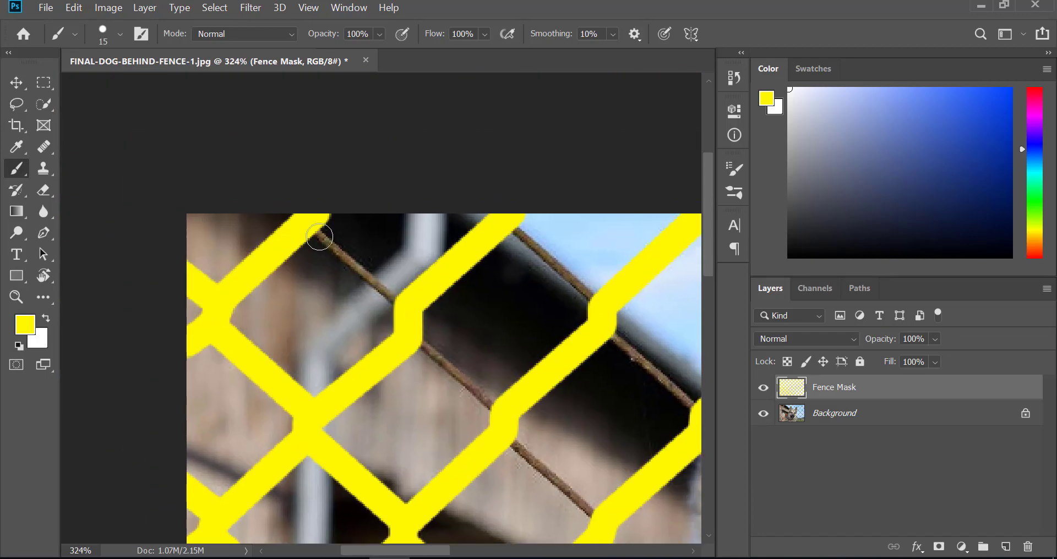
Paint the crossing wire yellow from the upper edge near the drainpipe, across the barn, to the dog's cheek
click(319, 237)
shift+click(409, 307)
shift+click(494, 408)
shift+click(600, 515)
drag(617, 526, 448, 332)
shift+click(471, 390)
shift+click(586, 501)
drag(583, 512, 425, 288)
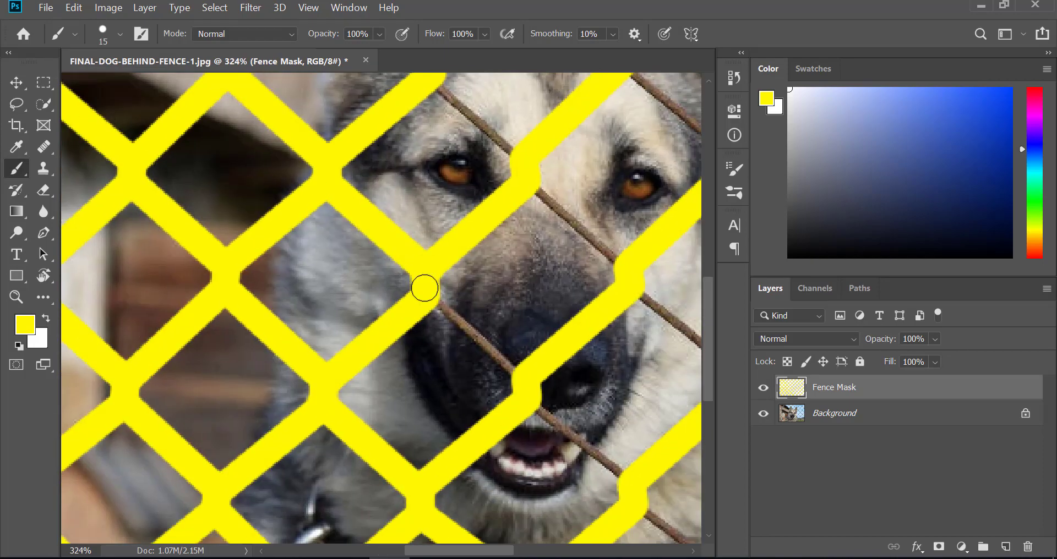
Continue the same crossing wire in yellow over the dog's muzzle and chest down to the photo's lower edge
shift+click(528, 383)
shift+click(633, 488)
drag(632, 488, 396, 368)
shift+click(516, 466)
drag(559, 512, 439, 442)
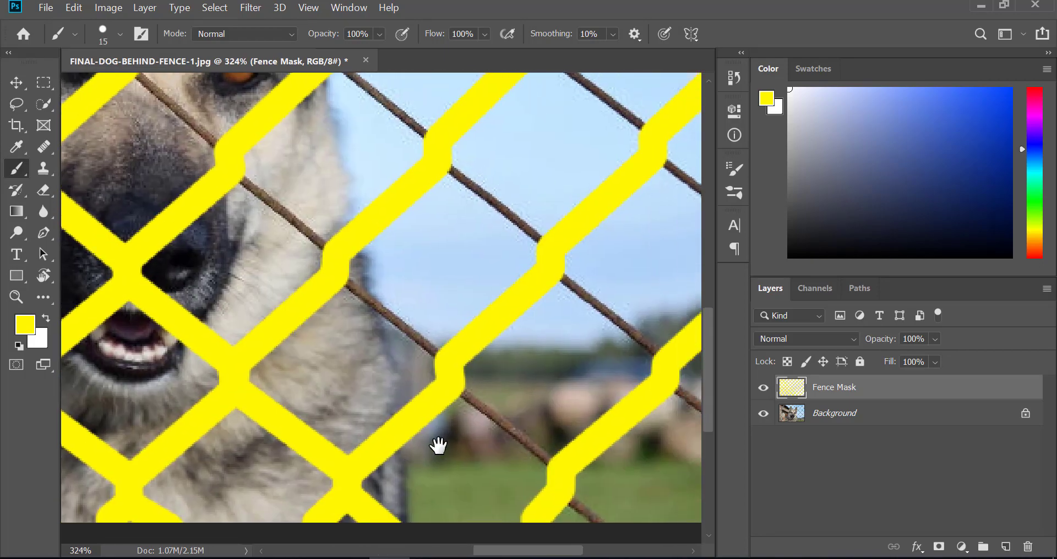
Cover the crossing wire that runs between the dog's eyes in yellow, from the grass up over the forehead to the barn roof
mouse_move(564, 476)
mouse_down()
mouse_move(235, 165)
mouse_move(416, 371)
mouse_up()
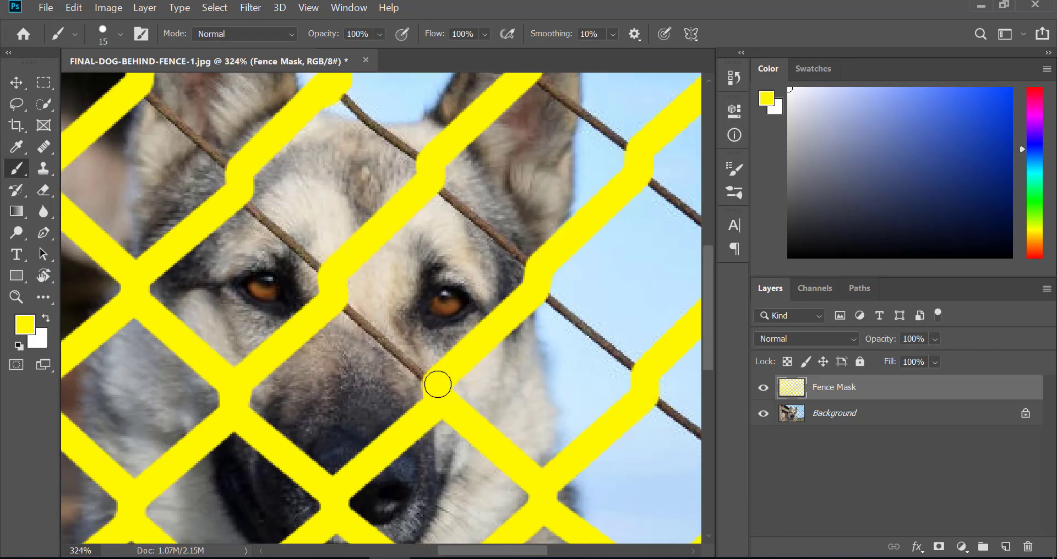
shift+click(336, 285)
shift+click(236, 193)
drag(242, 176, 465, 427)
shift+click(363, 332)
shift+click(262, 229)
mouse_move(201, 153)
mouse_down()
mouse_move(464, 214)
mouse_move(656, 424)
mouse_move(390, 272)
mouse_up()
Paint the crossing wire yellow from the dog's left-hand ear over the top of its head and through the sky toward the lower-right edge
mouse_move(390, 273)
mouse_down()
mouse_move(638, 482)
mouse_move(504, 334)
mouse_up()
scroll(564, 323, up, 3)
scroll(565, 324, down, 3)
shift+click(562, 408)
shift+click(680, 530)
drag(686, 537, 430, 336)
shift+click(468, 388)
Cover the next crossing wire in yellow from the photo's right edge up through the sky and over the right-hand ear to the upper edge
scroll(460, 289, up, 4)
scroll(459, 289, up, 1)
click(487, 401)
shift+click(375, 297)
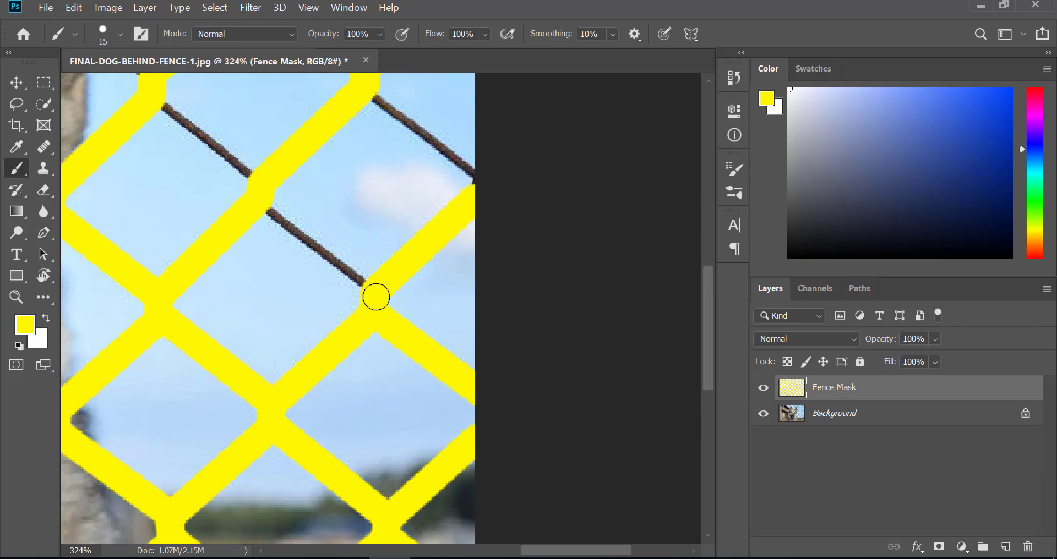
shift+click(255, 189)
shift+click(151, 90)
drag(156, 85, 403, 366)
shift+click(290, 266)
shift+click(193, 185)
drag(173, 166, 337, 381)
shift+click(280, 308)
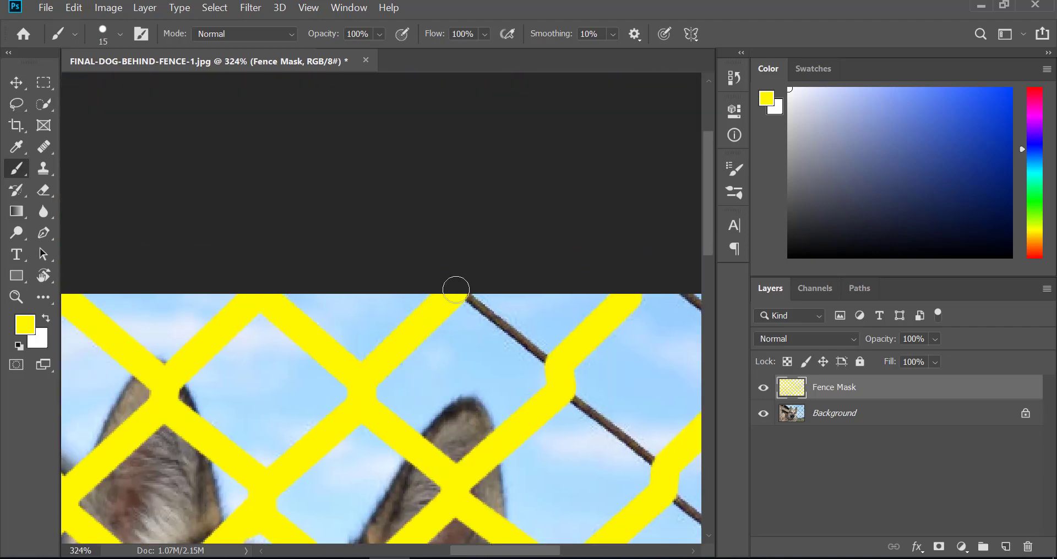
Paint the crossing wire to the right of the dog's ears yellow, from the upper edge down through the sky to the right edge
click(456, 288)
shift+click(561, 366)
shift+click(668, 471)
drag(668, 470, 401, 253)
shift+click(508, 357)
shift+click(631, 477)
scroll(441, 262, down, 2)
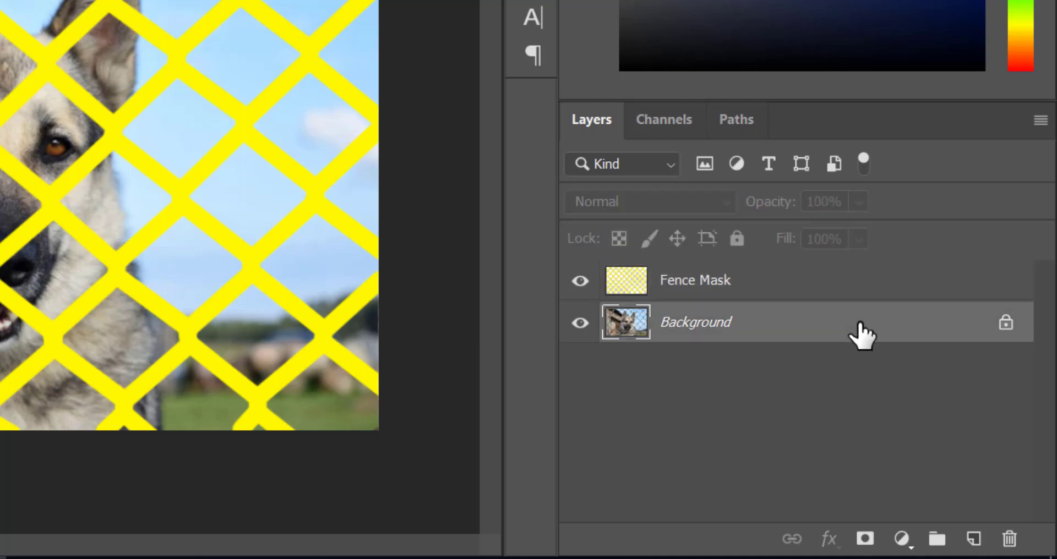
Hide the Fence Mask layer and load its painted strokes as a selection with the Background layer active
click(577, 281)
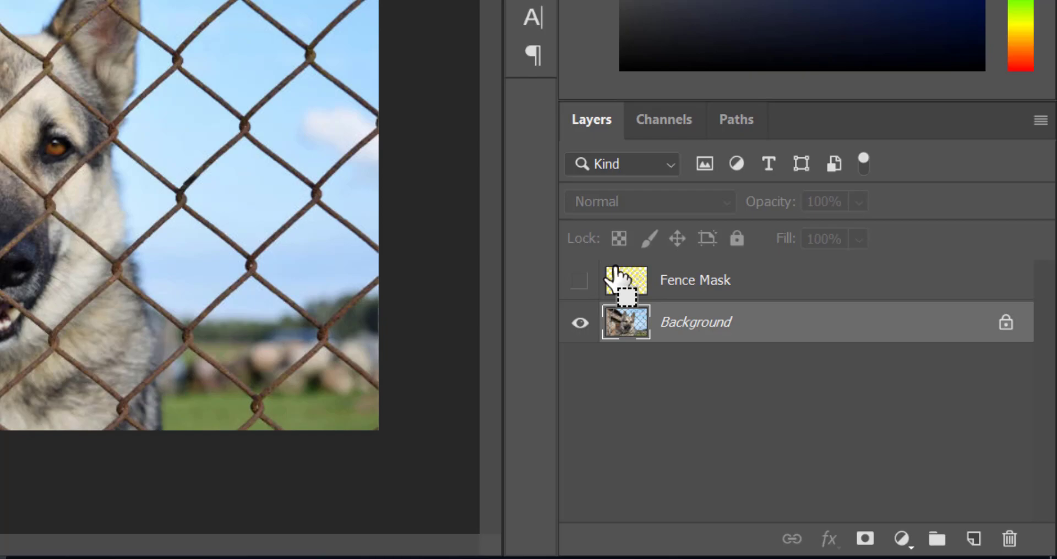
ctrl+click(628, 283)
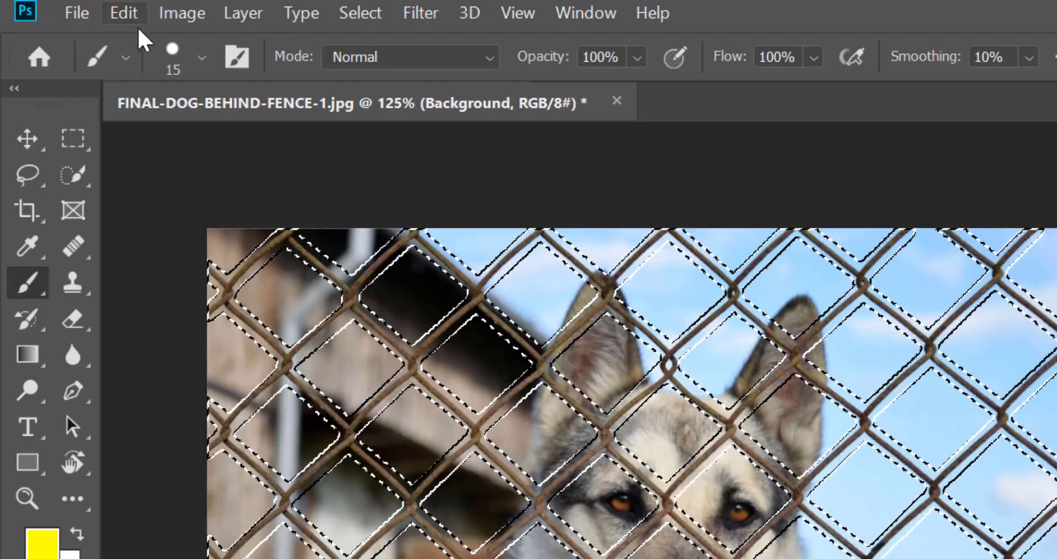
Apply Content-Aware Fill to the fence selection on the Background layer, with the output set to New Layer
click(123, 12)
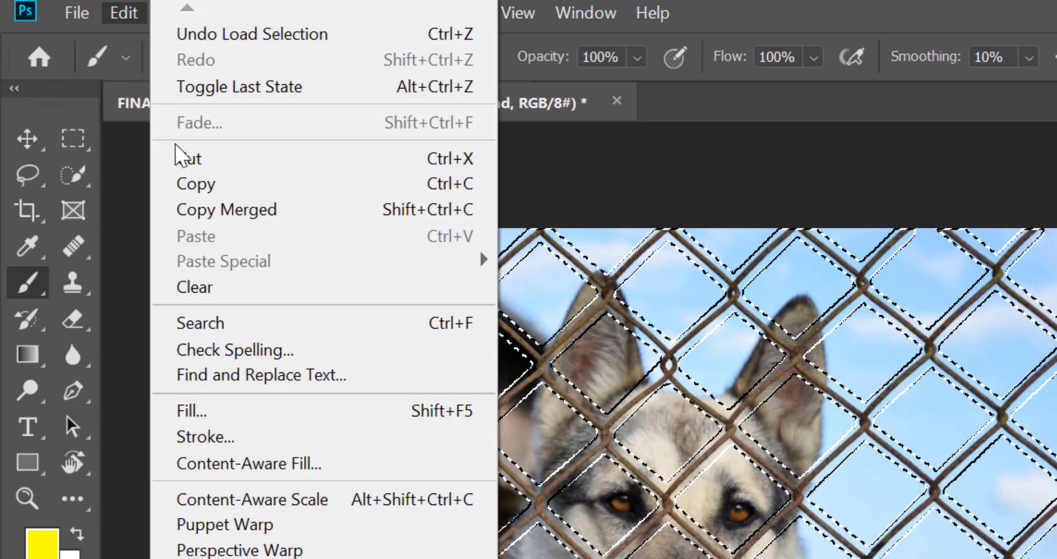
click(303, 465)
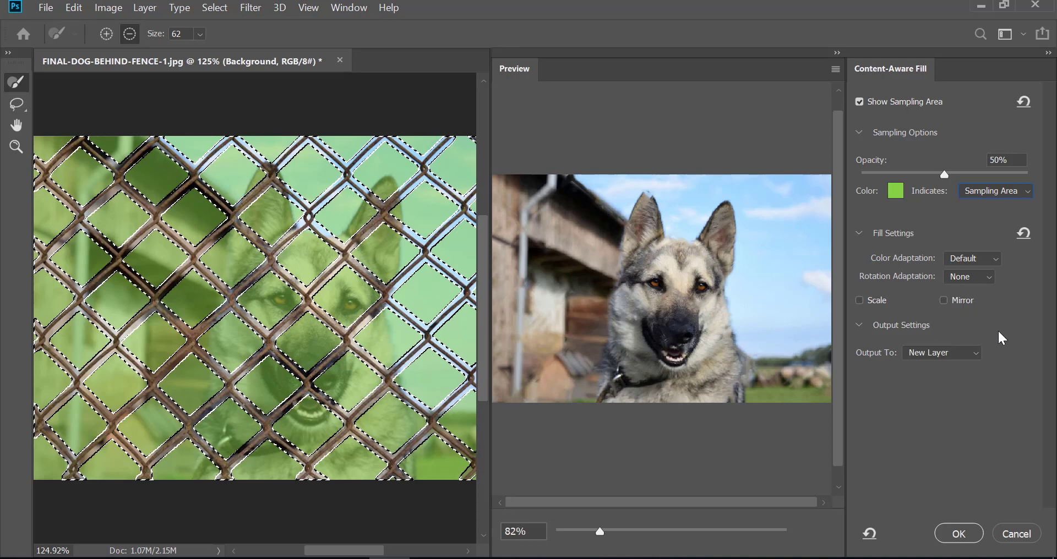
click(970, 358)
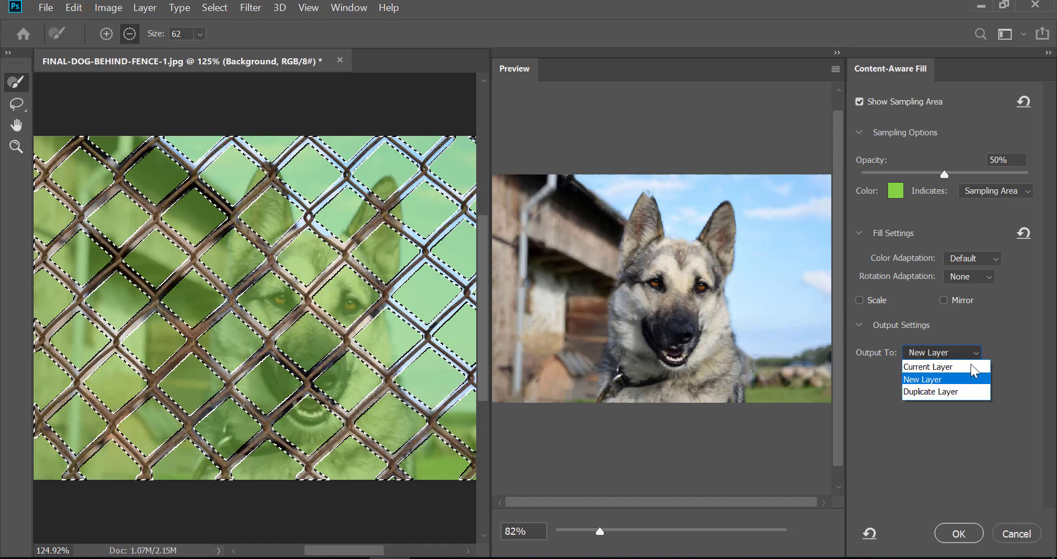
click(970, 364)
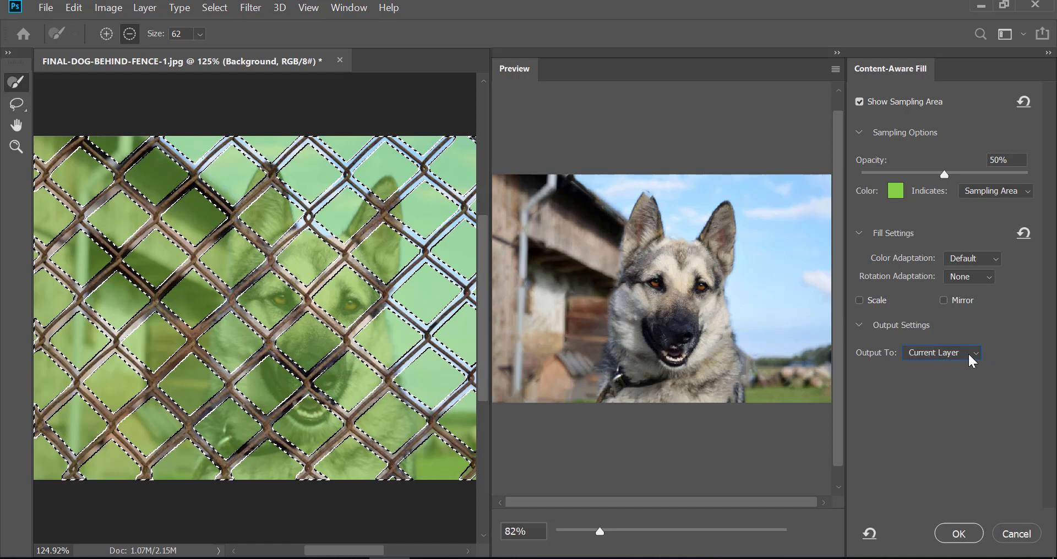
click(968, 353)
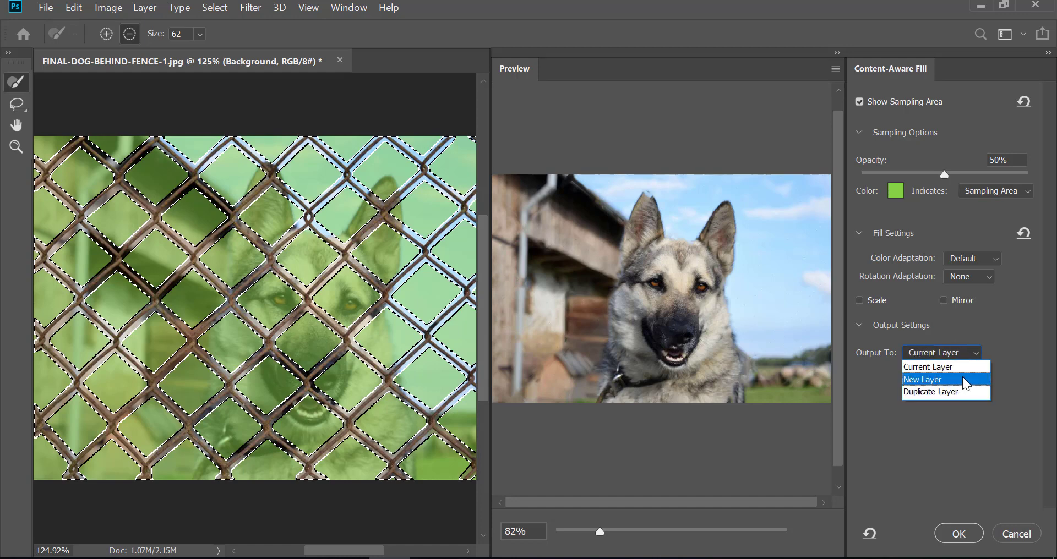
click(964, 380)
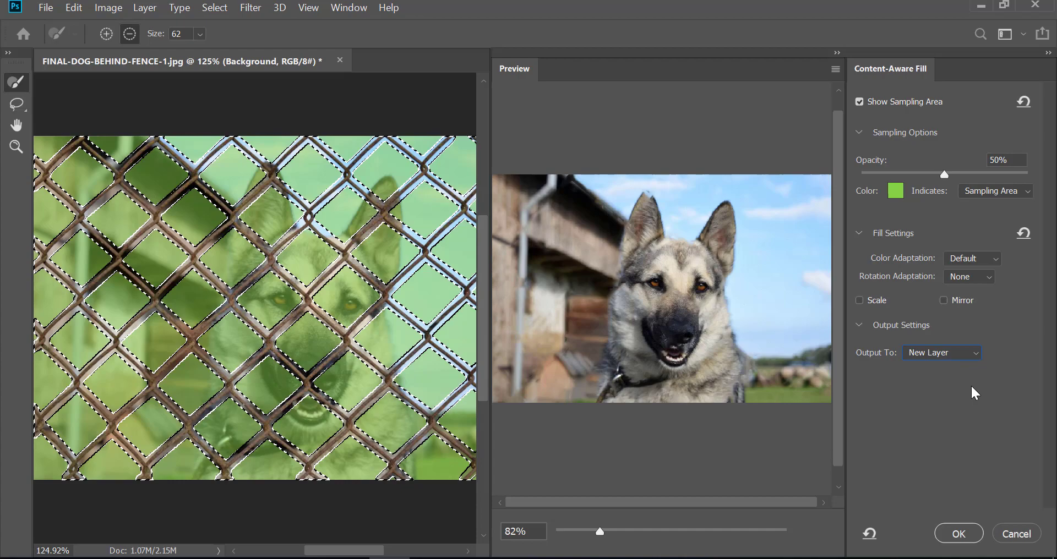
click(963, 534)
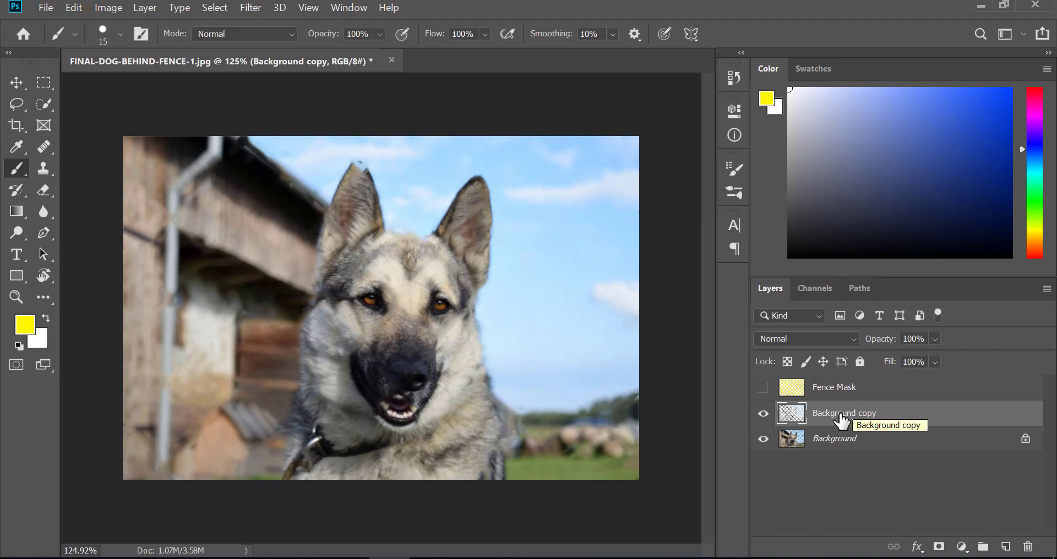
Hide the Background layer to inspect the generated fill pixels on their own, and show it again
click(763, 439)
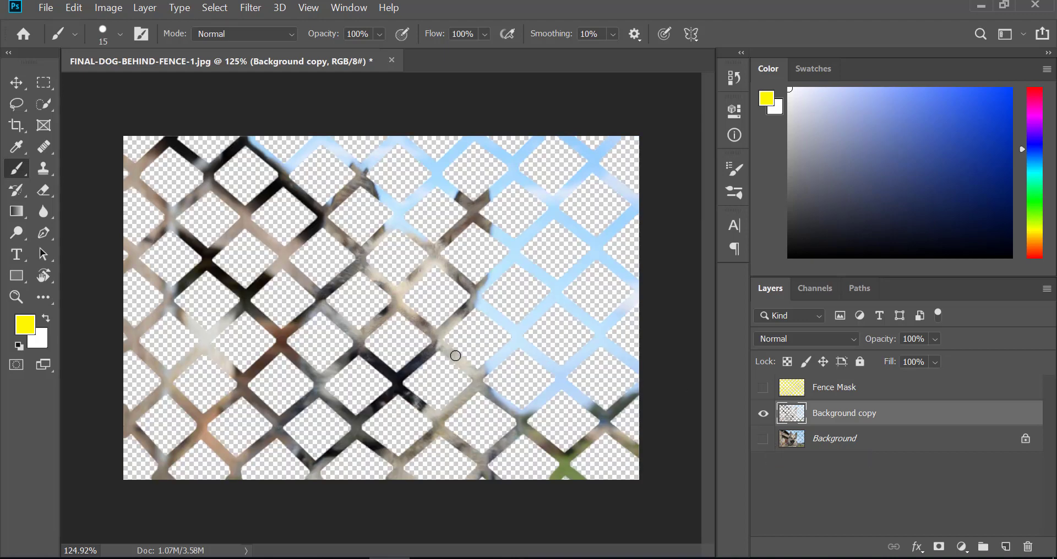
click(763, 440)
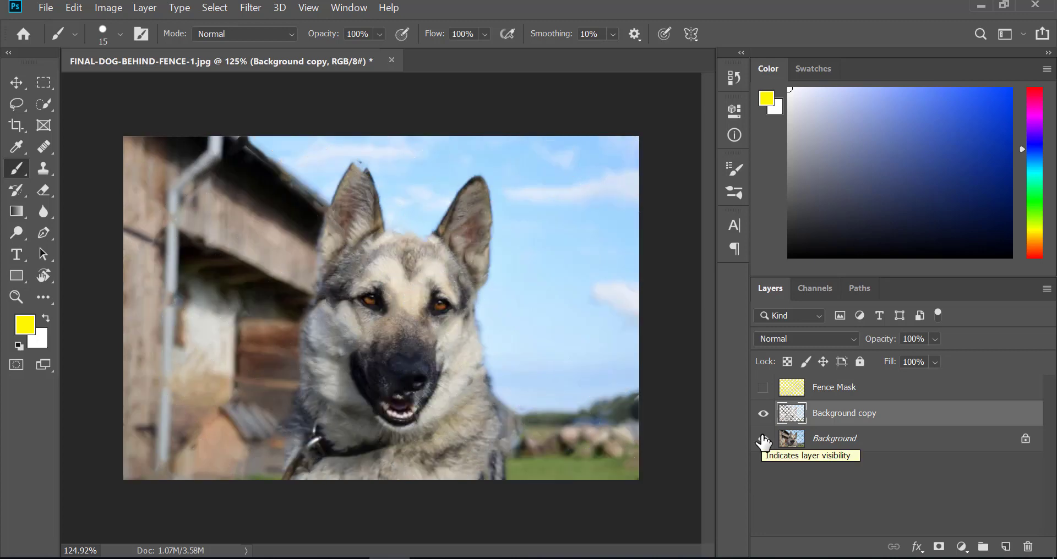